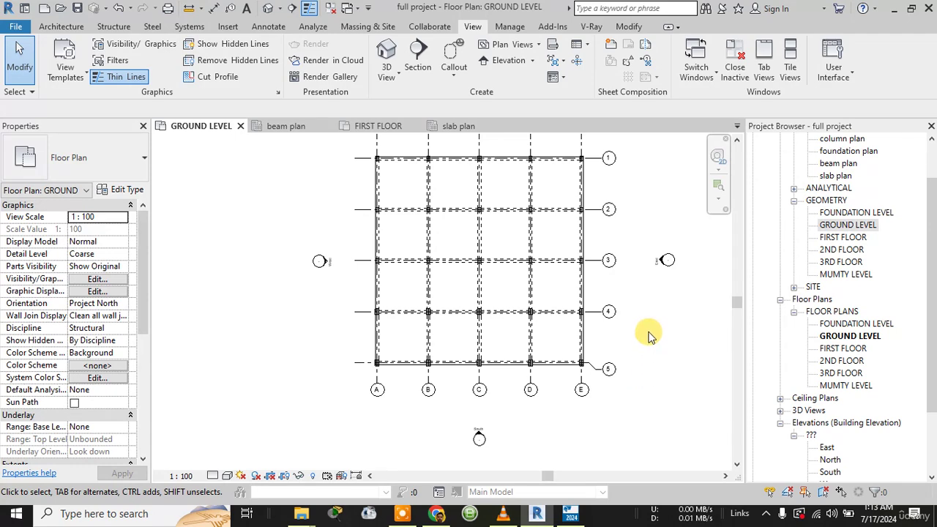
- Start a new stair in the GROUND LEVEL floor plan and set its desired number of risers to 20
scroll(652, 334, up, 1)
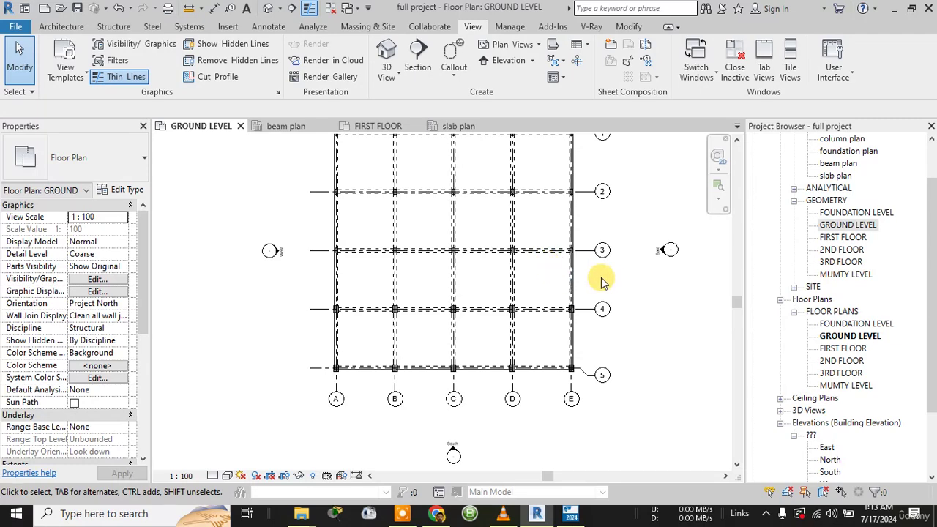
middle_drag(602, 278, 622, 282)
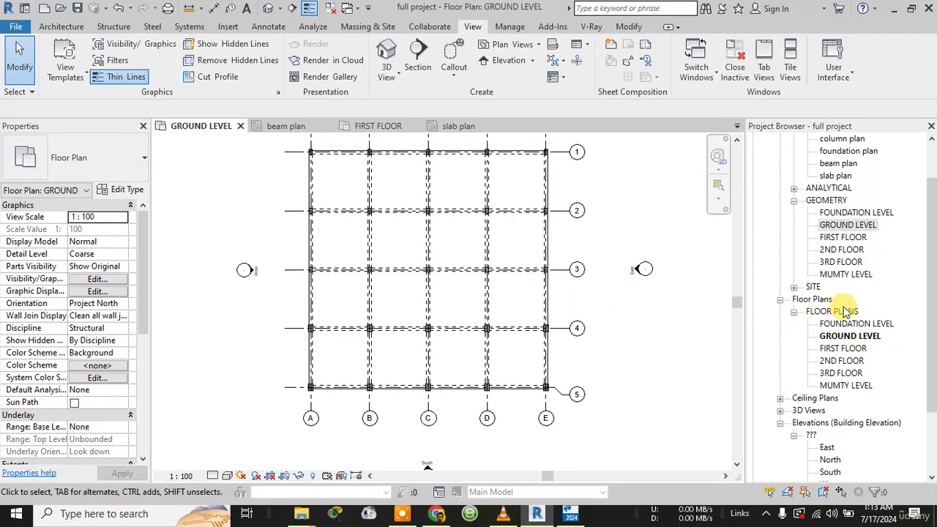
scroll(456, 358, up, 1)
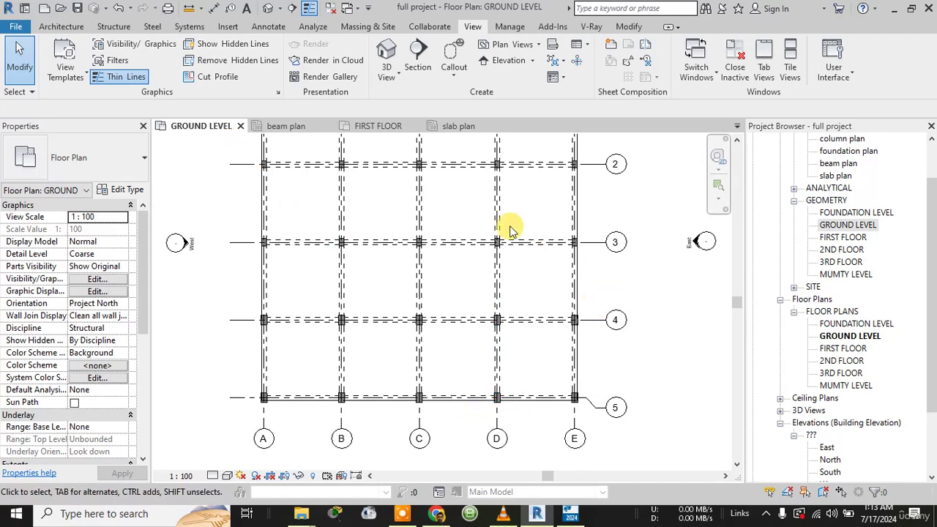
click(62, 27)
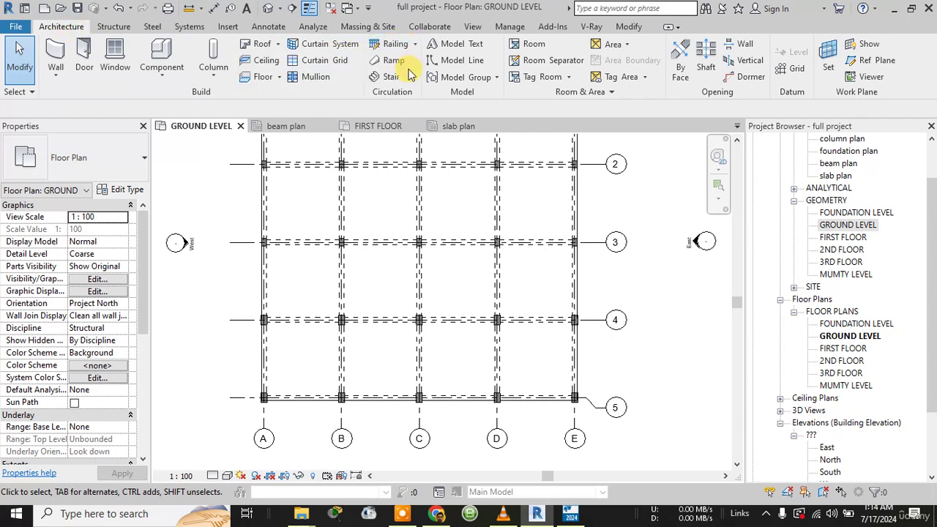
click(389, 77)
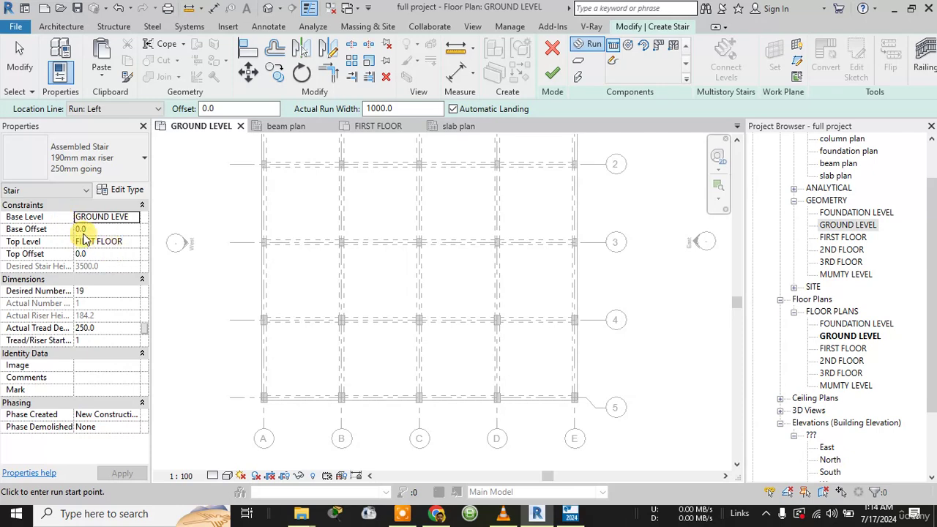
click(86, 292)
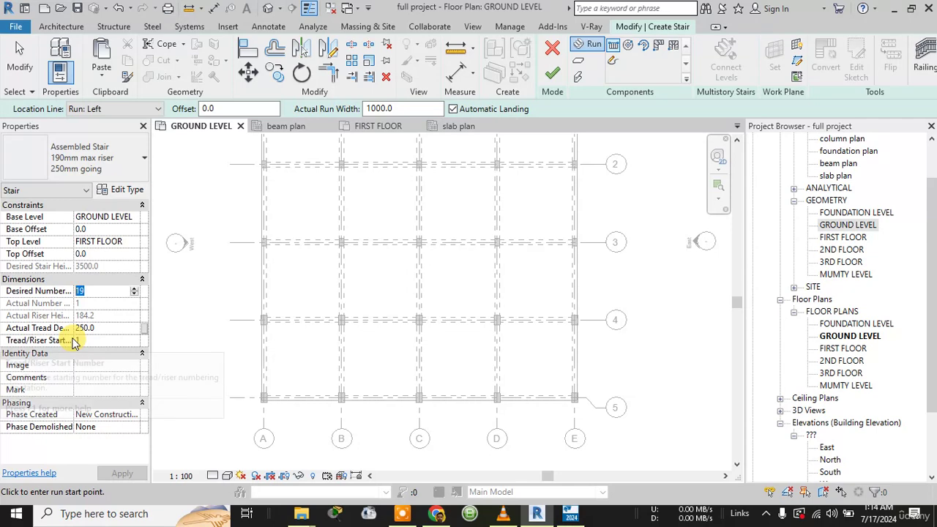
text(20)
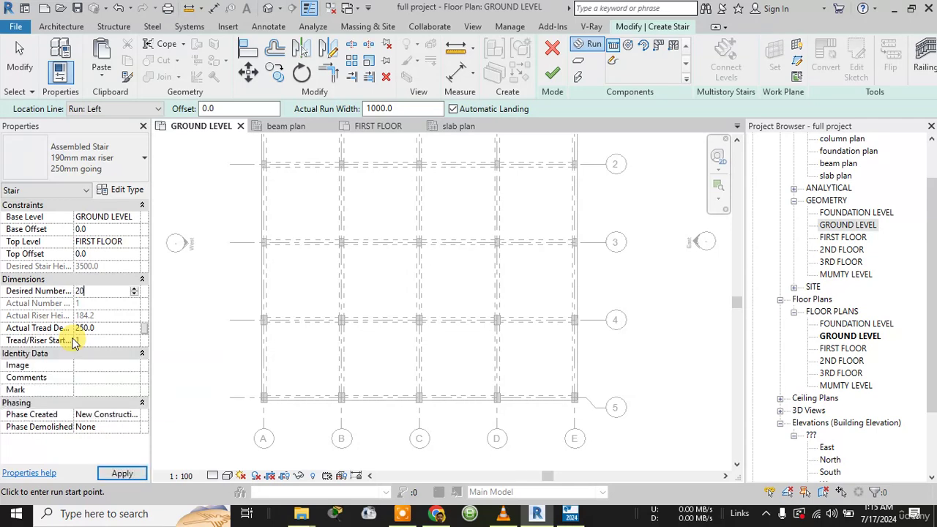
click(108, 354)
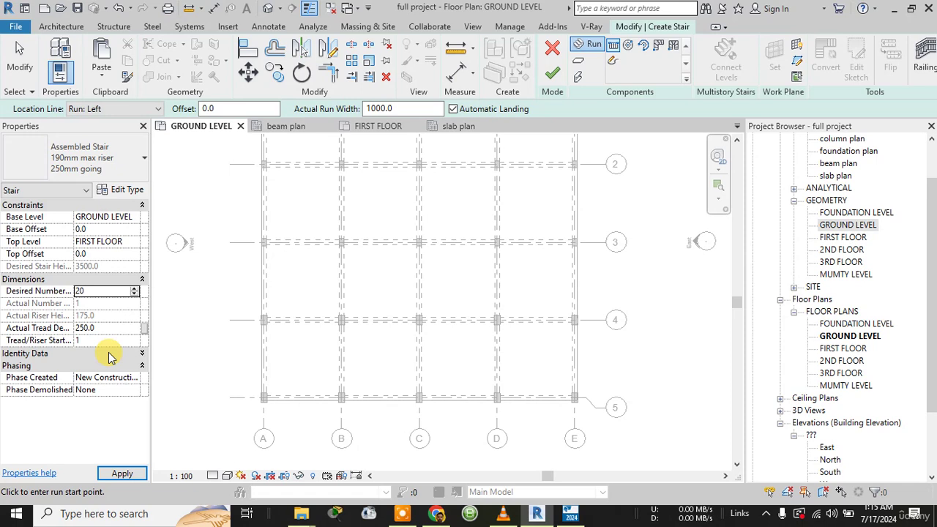
- Try applying 18 as the stair's desired number of risers
double_click(84, 290)
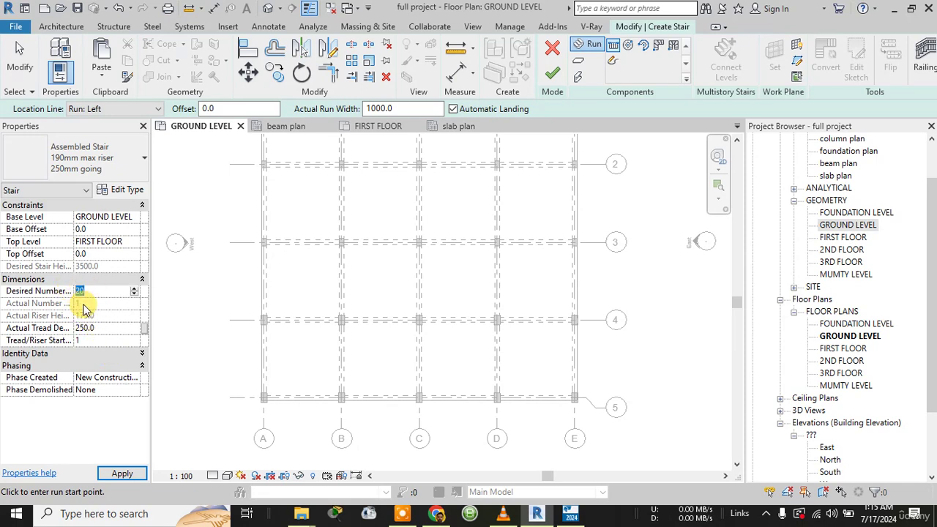
text(18)
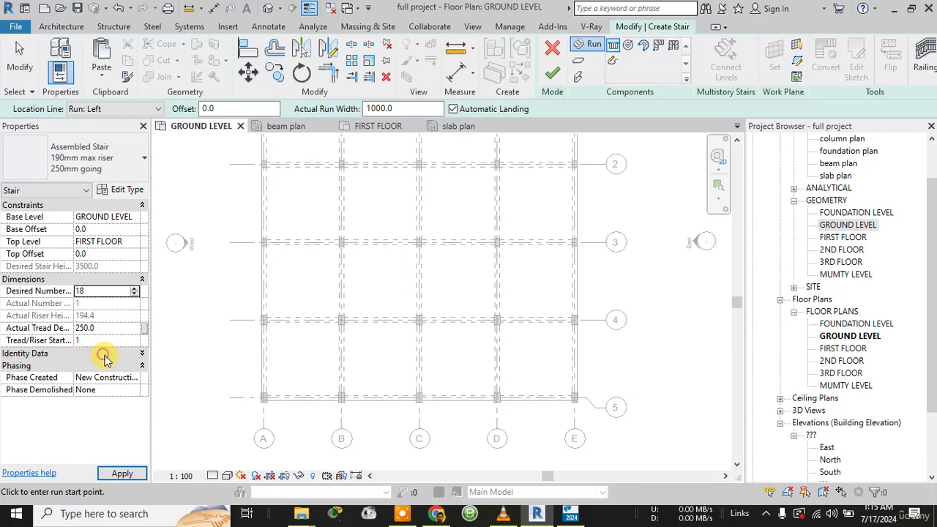
click(103, 354)
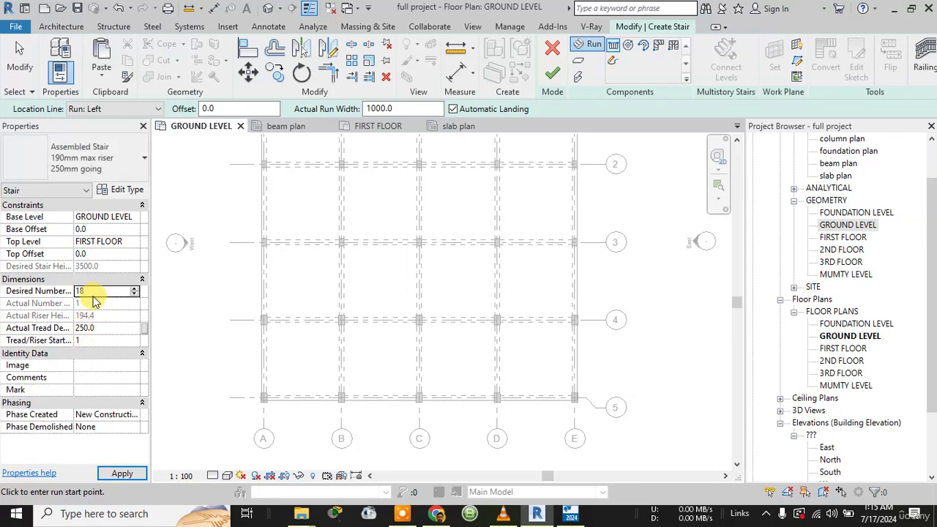
click(126, 474)
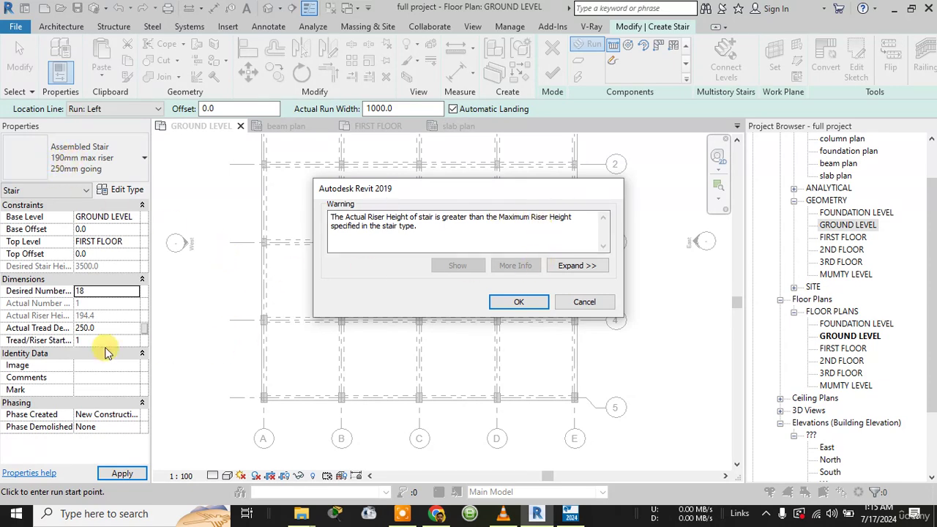
click(520, 302)
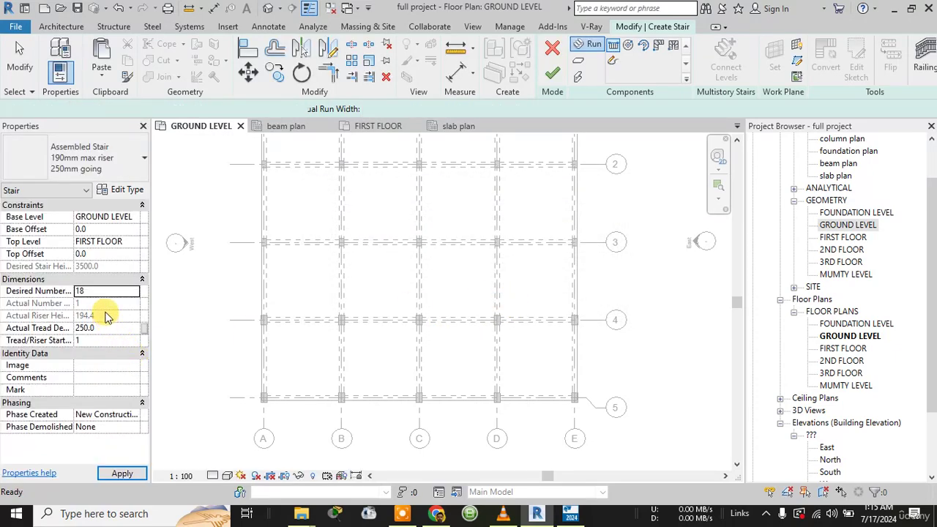
- Restore the stair's desired number of risers to 20 and apply it
double_click(92, 291)
text(2)
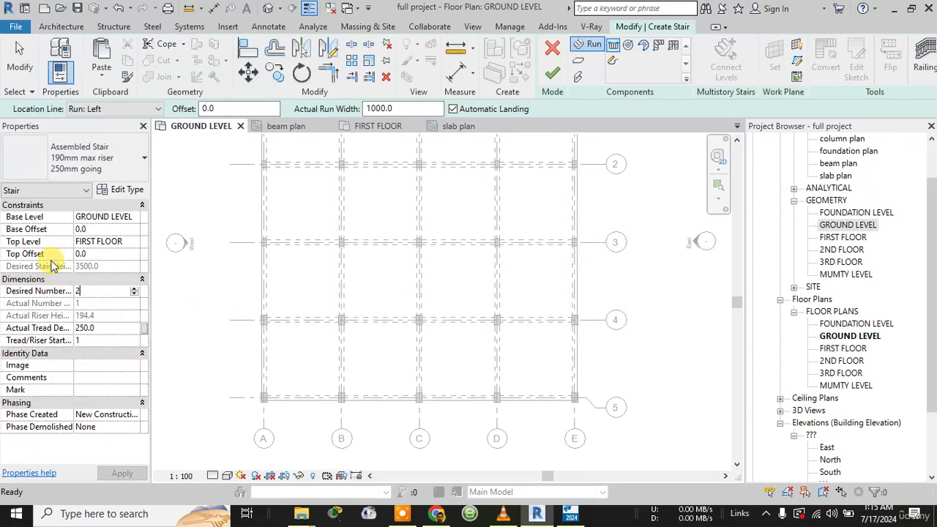
text(0)
click(125, 474)
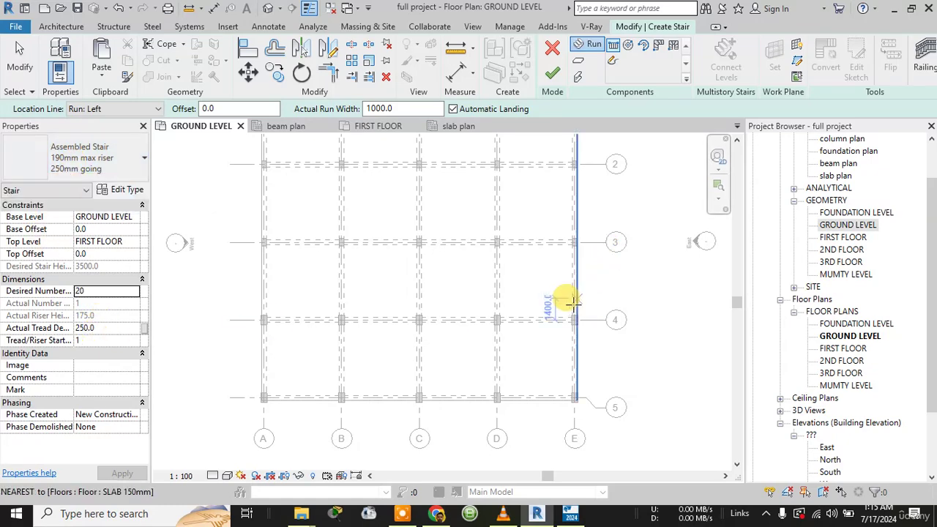
- Draw the first 10-riser run, 2250 mm long with location line Run: Left, eastward from grid C between grids 4 and 5
scroll(562, 305, up, 2)
scroll(547, 429, up, 2)
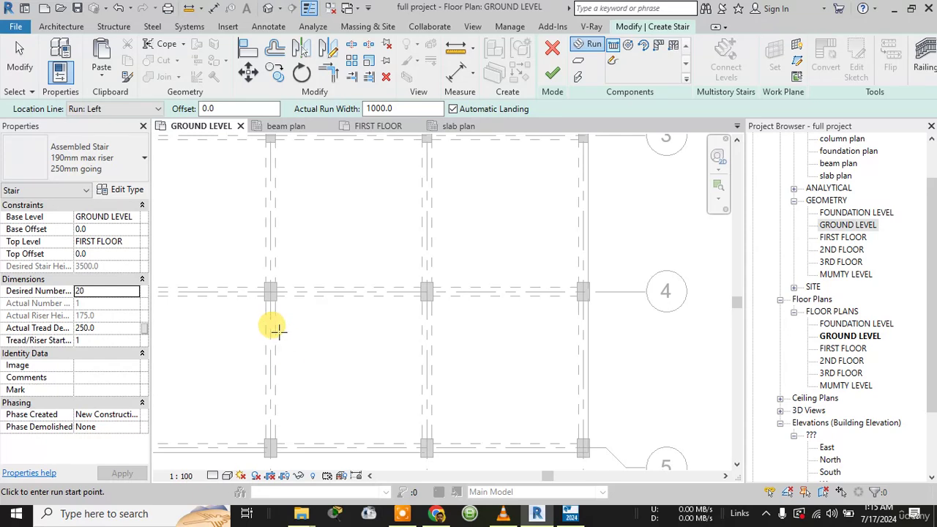
click(134, 109)
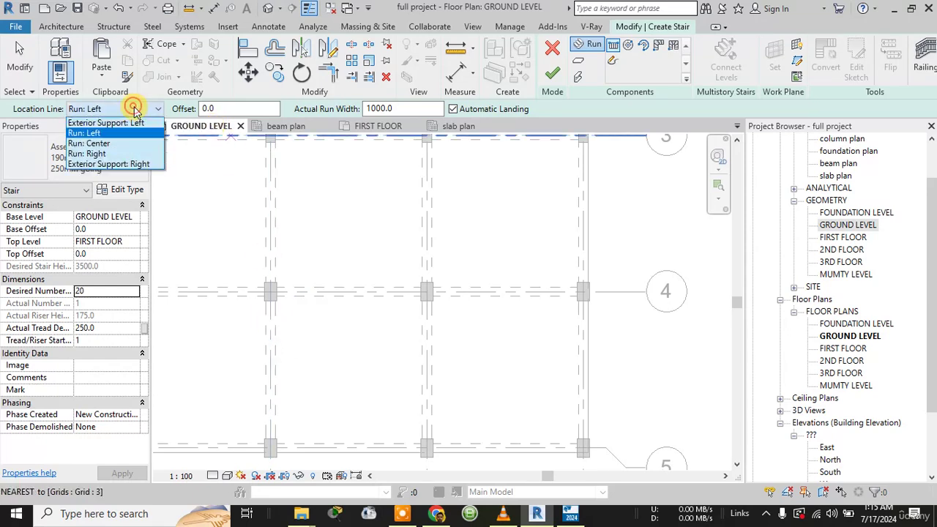
click(106, 133)
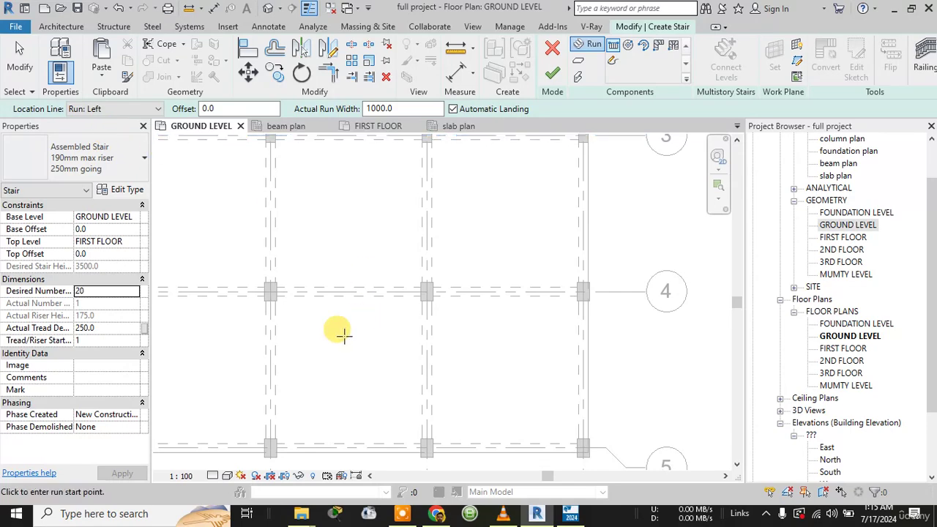
click(271, 331)
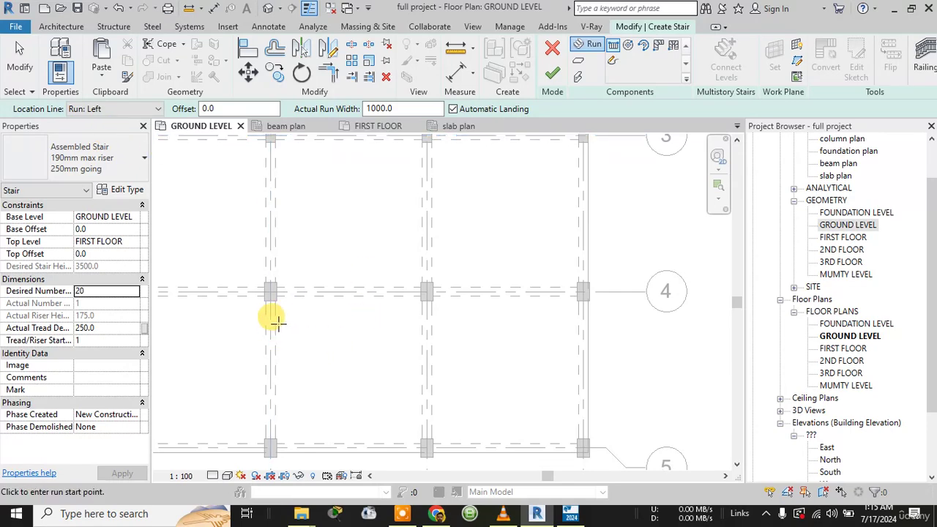
click(275, 322)
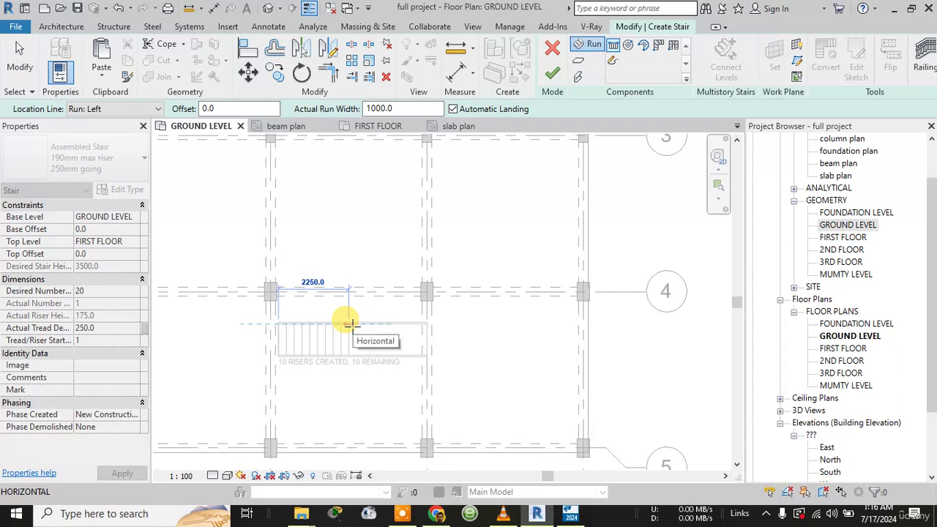
click(351, 322)
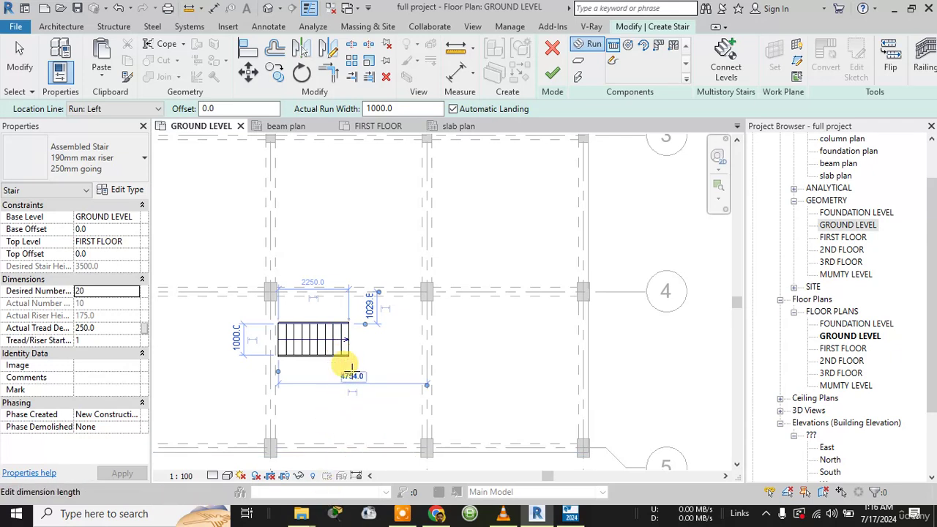
- Draw the parallel return run with location line Run: Right, 2250 mm long with 10 risers, joined by an automatic landing
scroll(340, 362, up, 4)
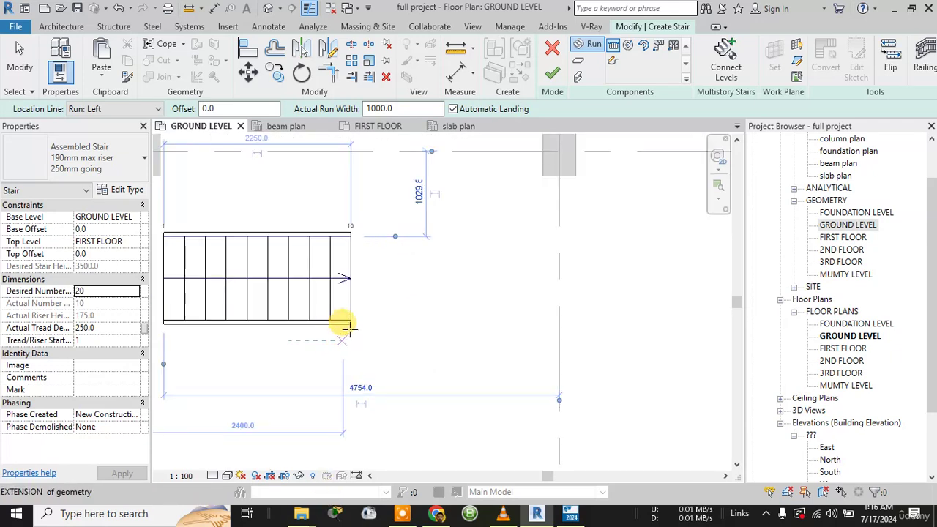
click(349, 372)
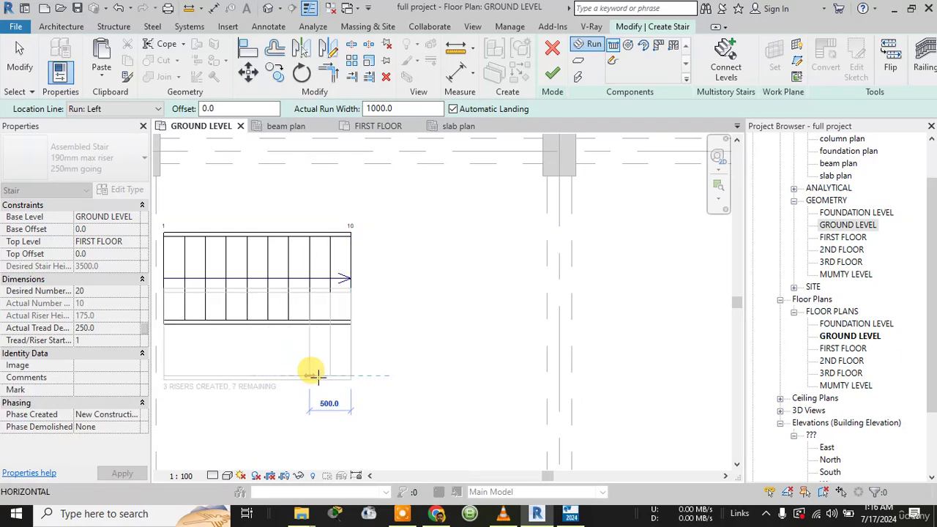
click(153, 110)
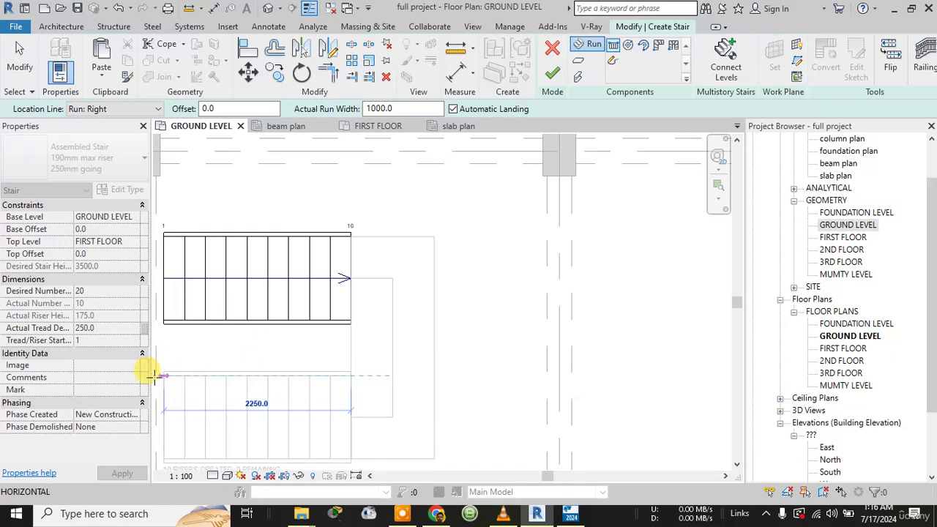
scroll(141, 376, down, 3)
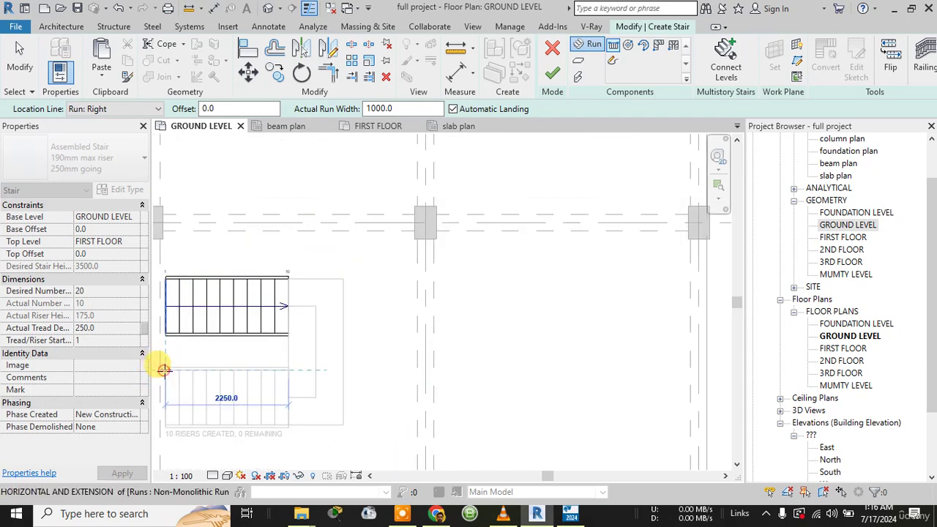
click(163, 367)
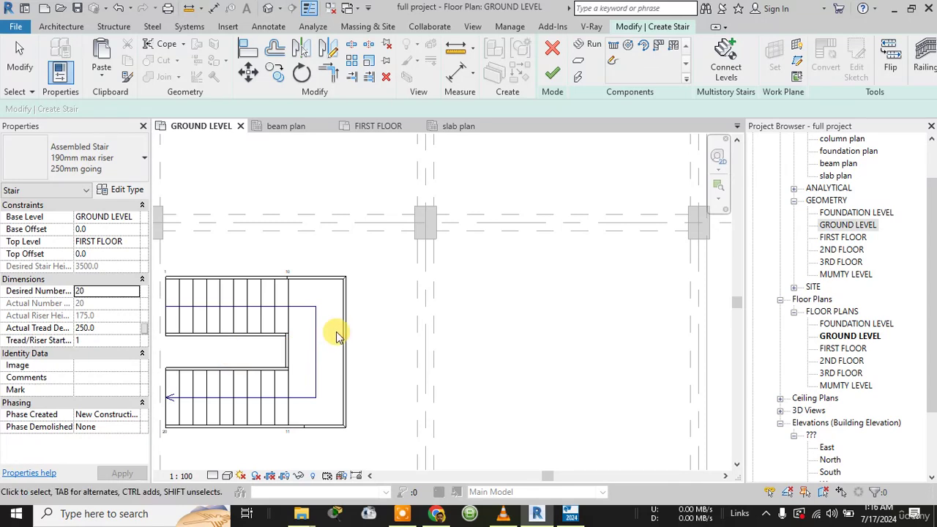
scroll(339, 337, up, 1)
scroll(355, 328, down, 2)
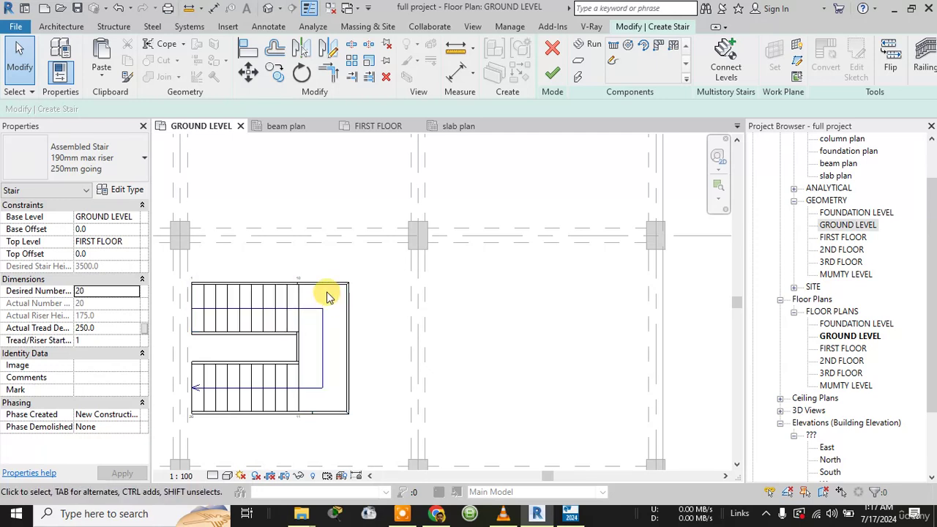
click(346, 269)
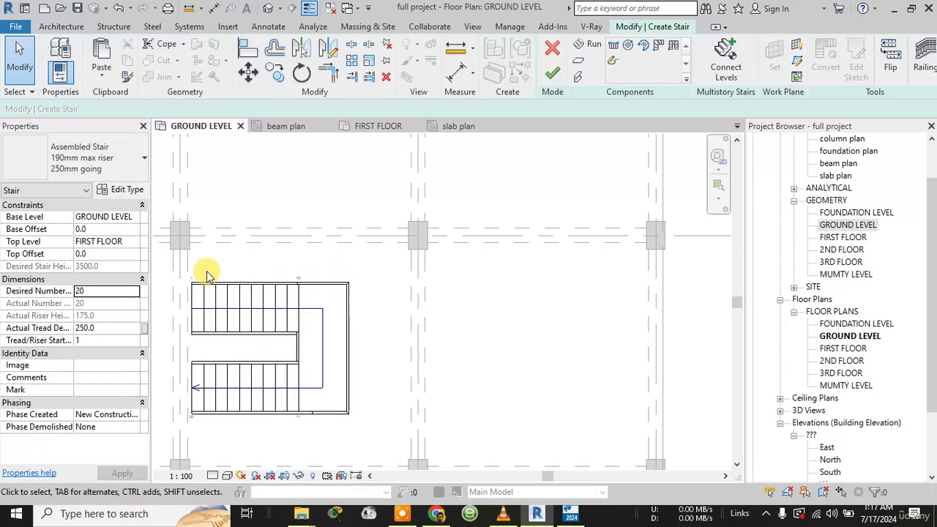
drag(192, 278, 357, 417)
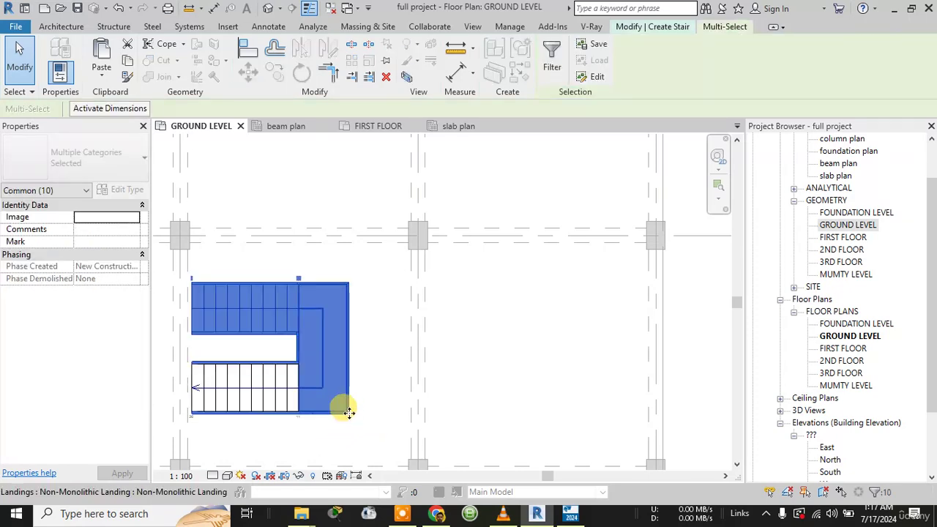
scroll(362, 410, down, 1)
middle_drag(368, 406, 386, 389)
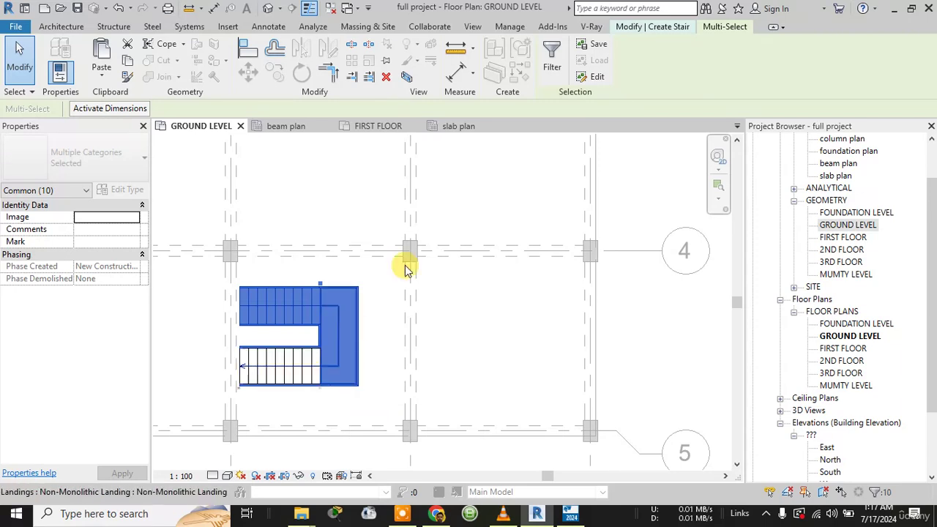
click(593, 28)
click(510, 28)
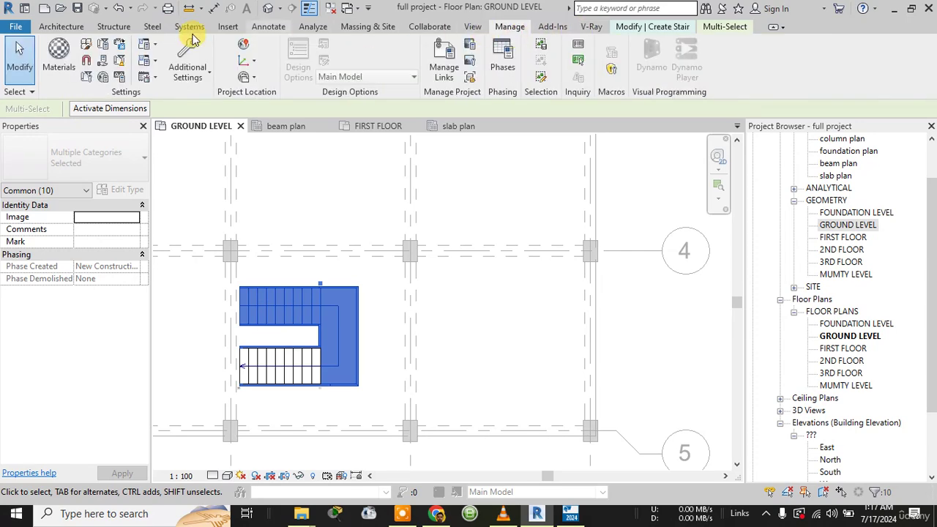
click(69, 28)
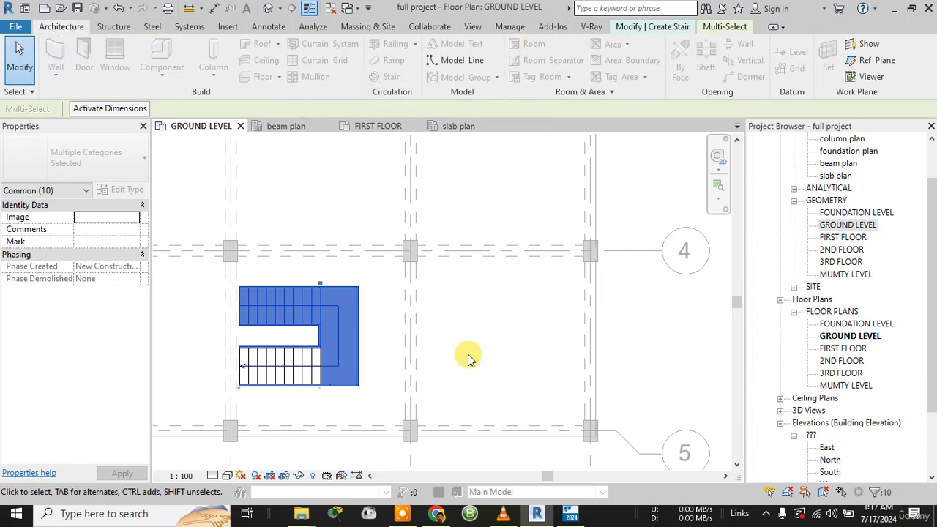
click(377, 364)
- Move both runs and the landing together into the bay's corner beside the grid 5 column and finish the stair
click(341, 334)
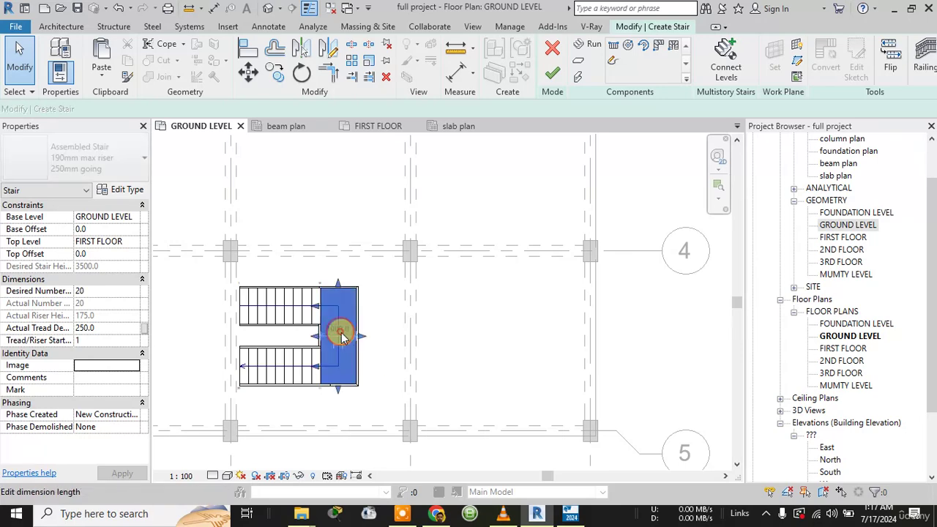
ctrl+click(282, 313)
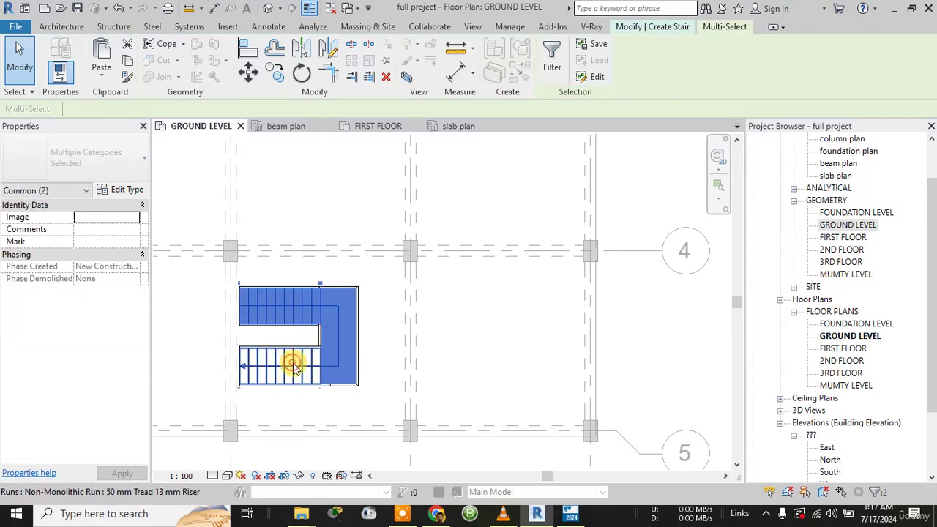
ctrl+click(298, 375)
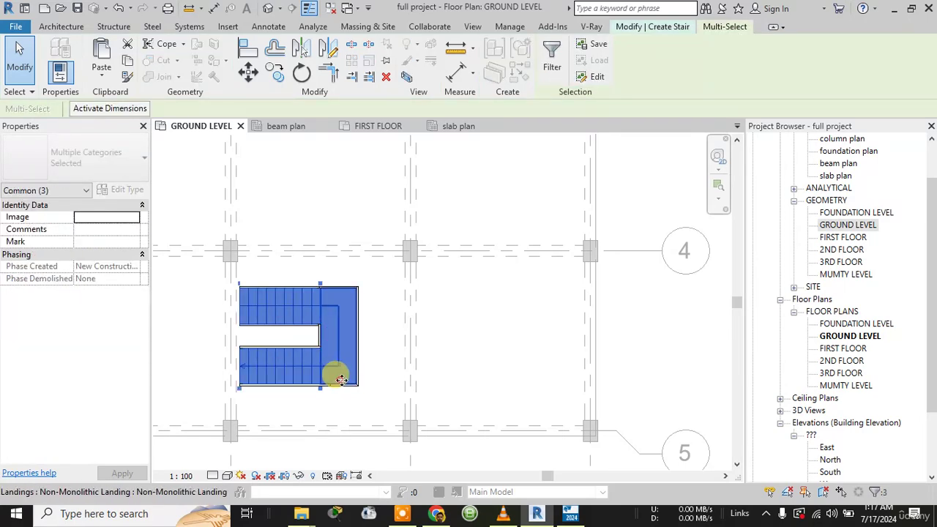
drag(335, 372, 385, 412)
click(519, 310)
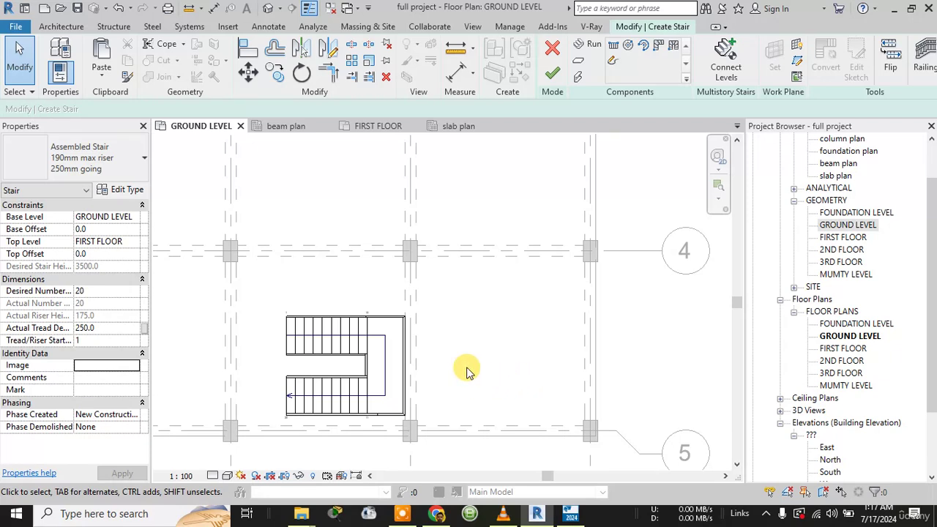
click(555, 76)
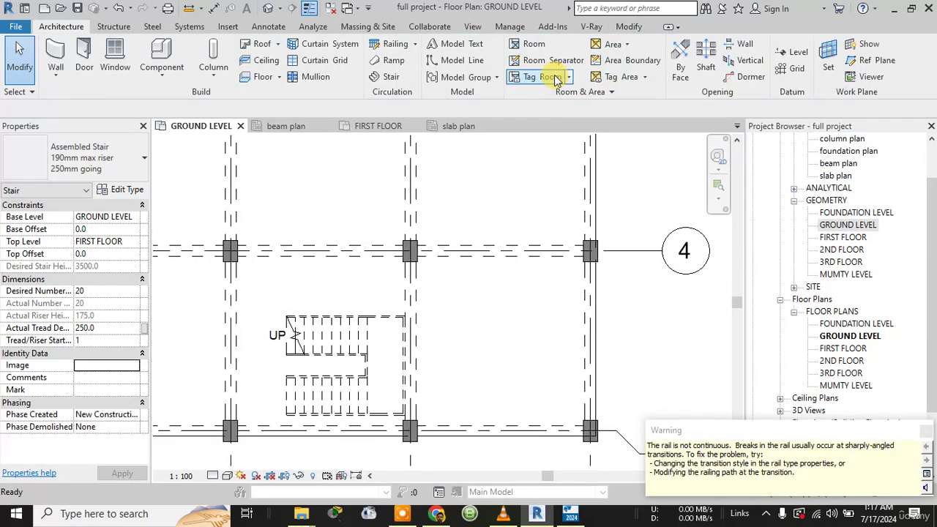
click(927, 433)
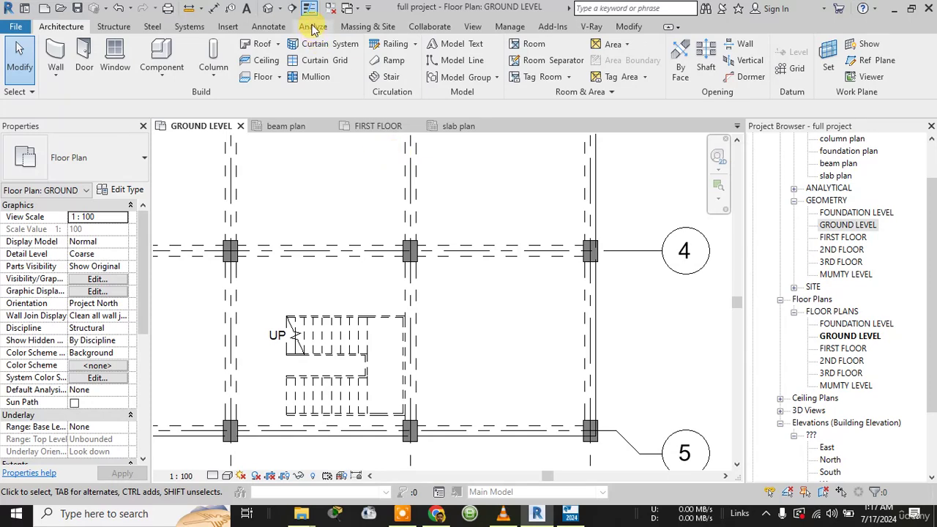
- Show the stair in the default 3D view with the Realistic visual style
click(291, 9)
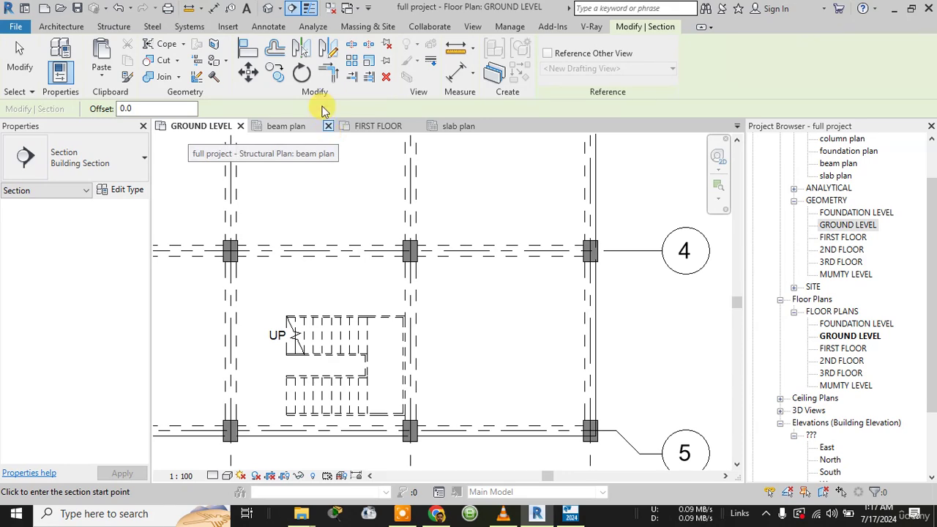
click(268, 8)
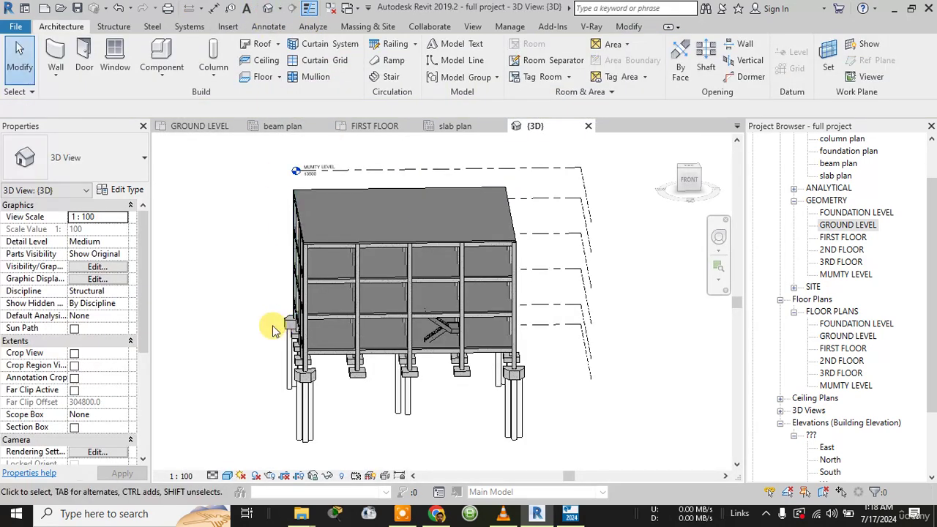
scroll(444, 325, up, 6)
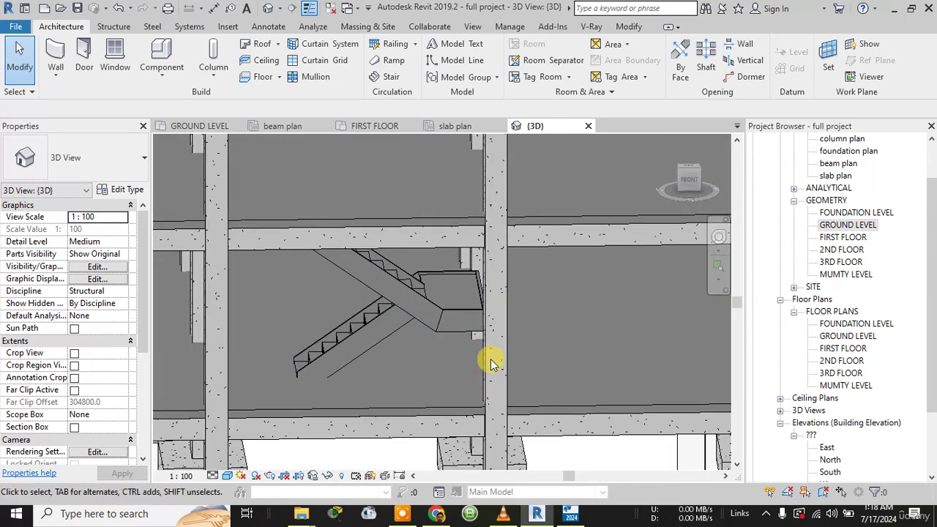
middle_drag(460, 369, 452, 354)
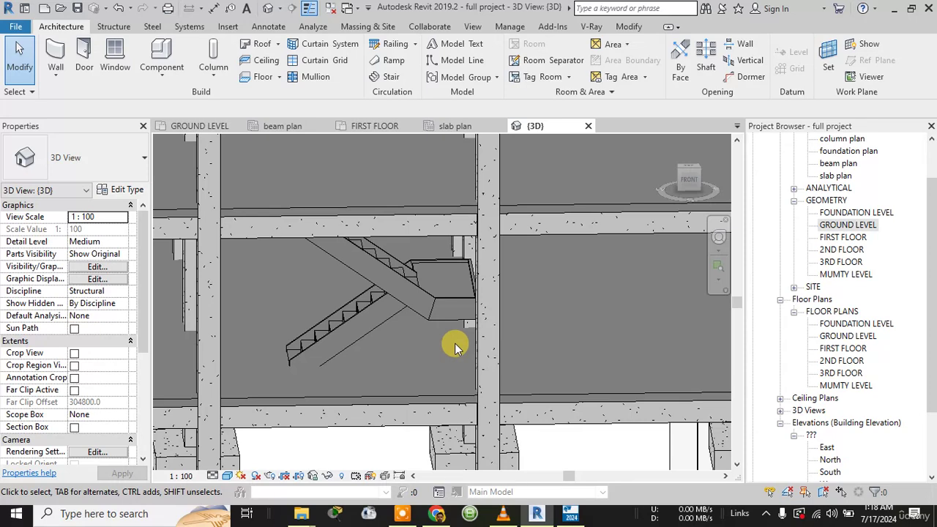
click(228, 476)
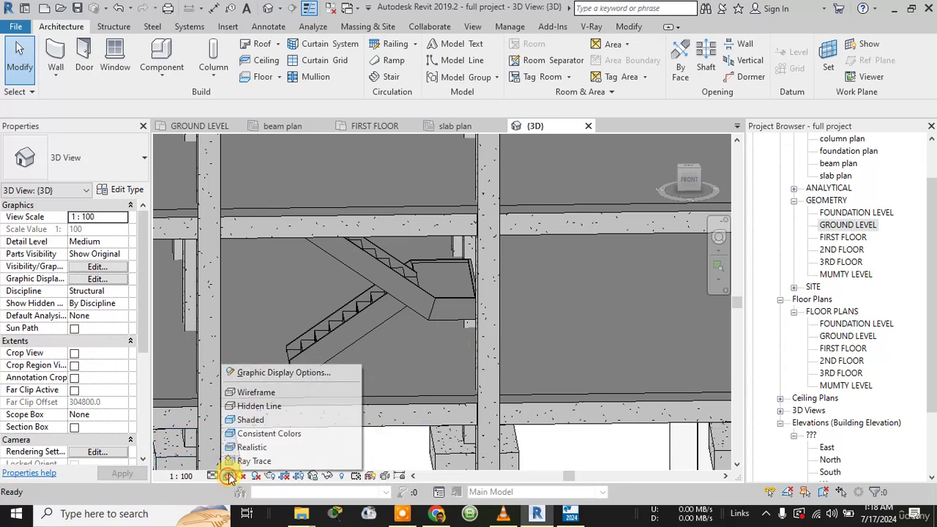
click(246, 447)
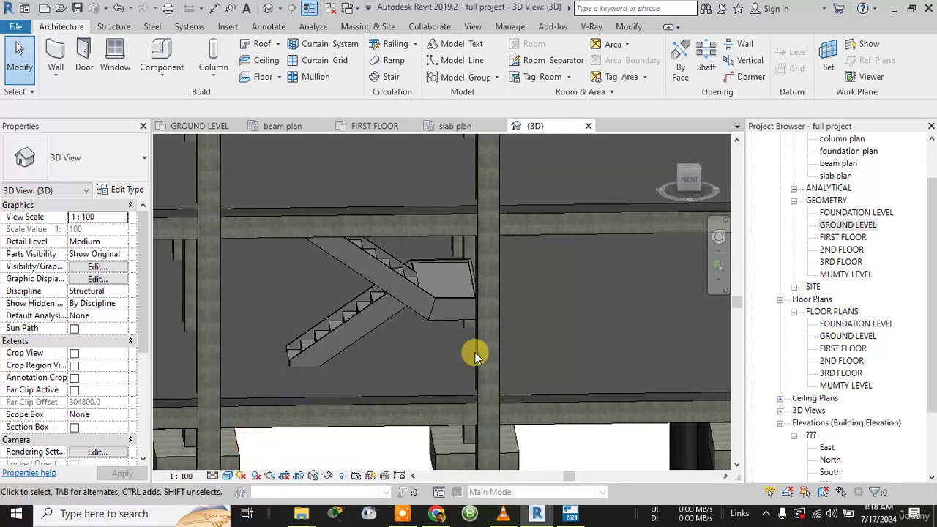
mouse_move(546, 356)
shift+middle_down()
mouse_move(511, 354)
mouse_move(505, 333)
mouse_move(450, 347)
mouse_move(582, 366)
mouse_move(552, 362)
mouse_move(547, 423)
mouse_move(544, 331)
mouse_move(550, 362)
shift+middle_up()
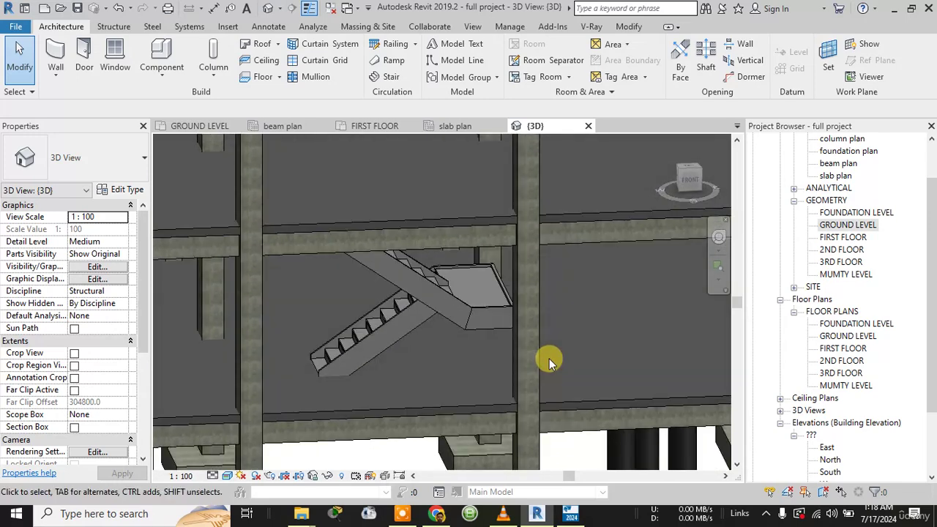
- Copy the stair in the GROUND LEVEL plan and paste it aligned to the FIRST FLOOR, 2ND FLOOR and 3RD FLOOR levels
click(202, 126)
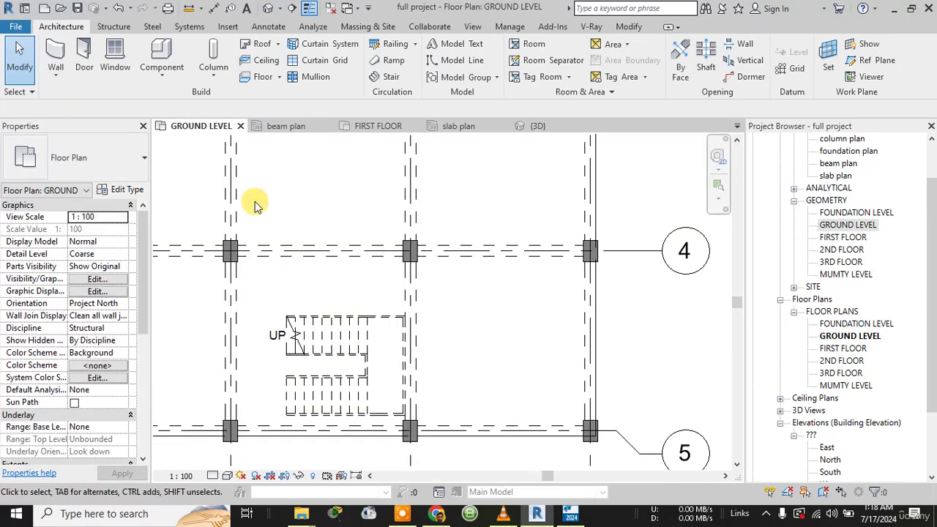
drag(266, 315, 390, 418)
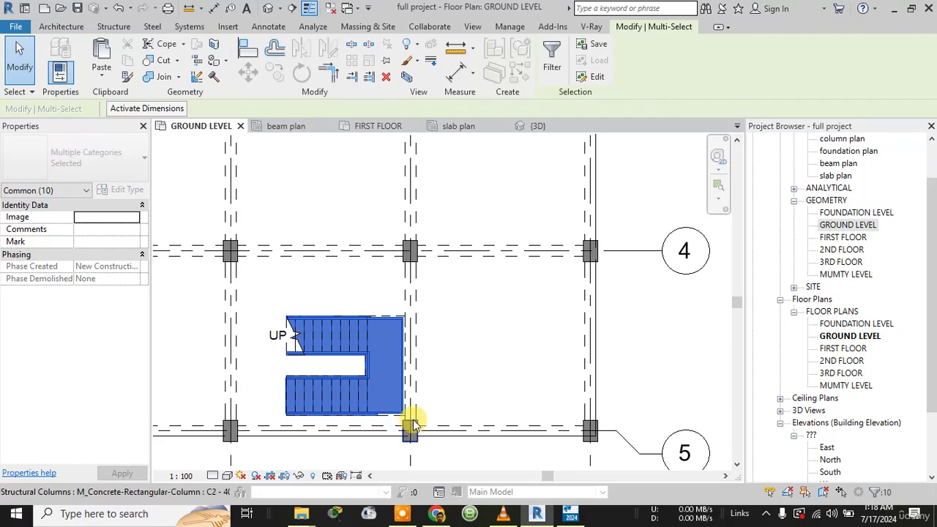
scroll(412, 424, up, 3)
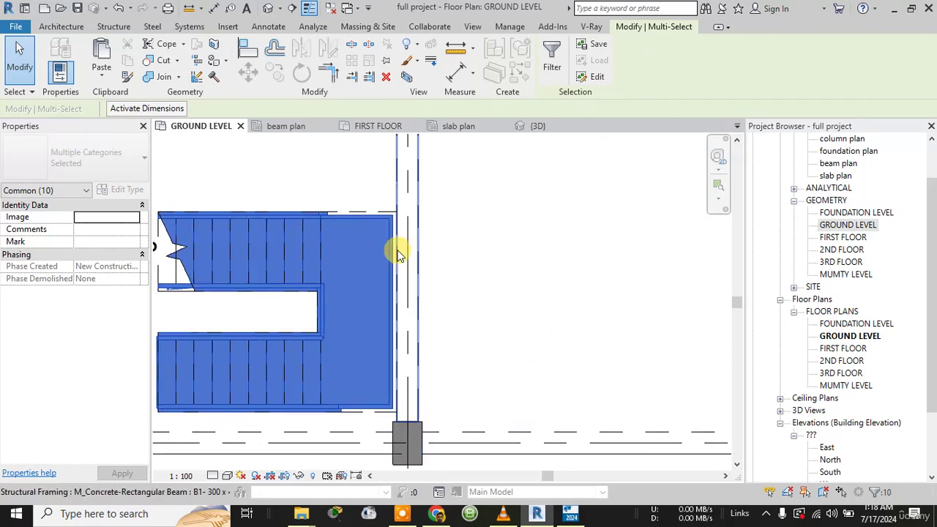
click(339, 211)
scroll(352, 242, down, 2)
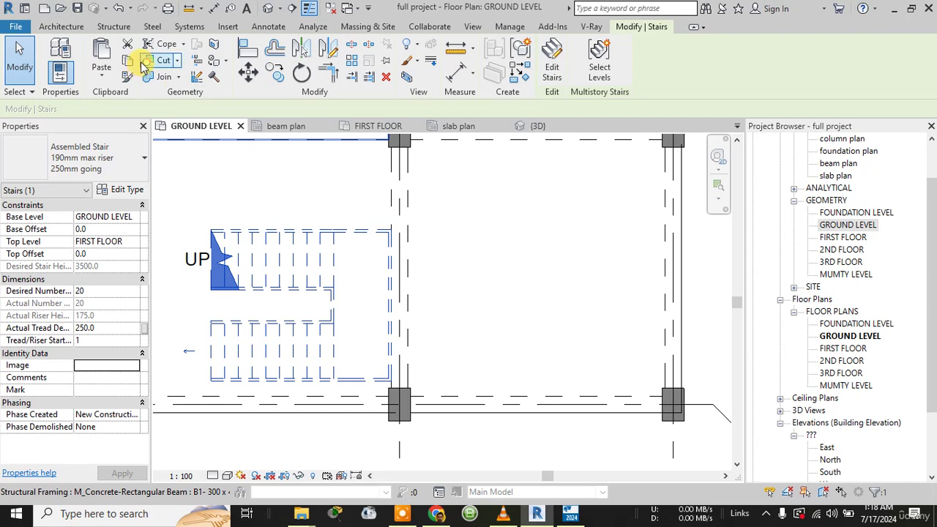
click(106, 78)
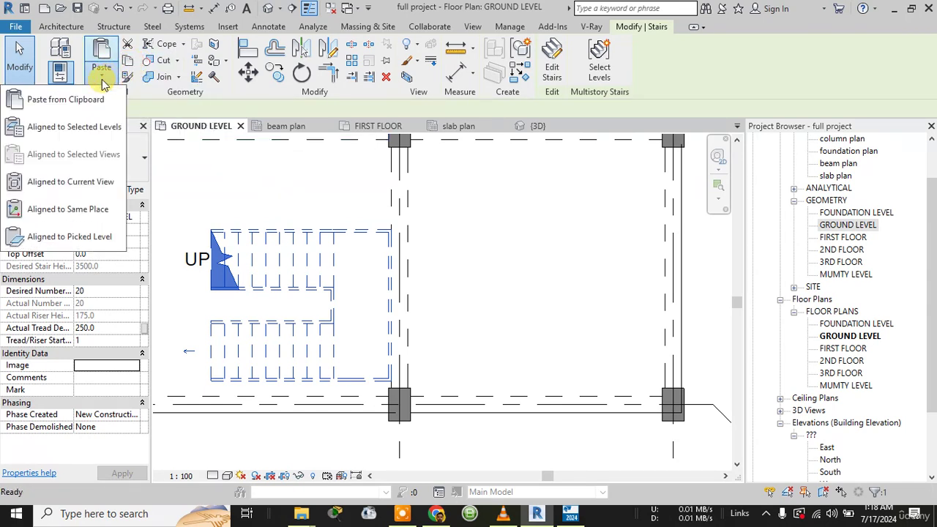
click(48, 131)
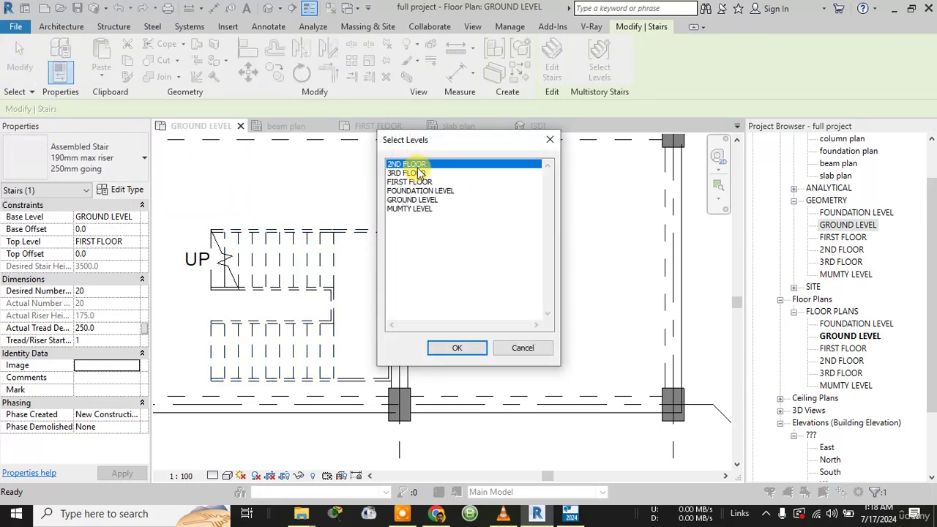
click(409, 182)
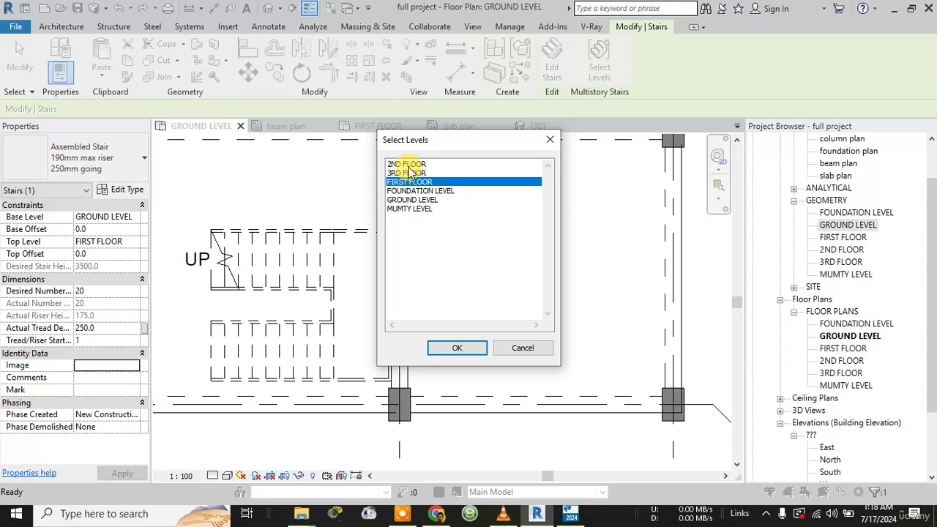
shift+click(408, 168)
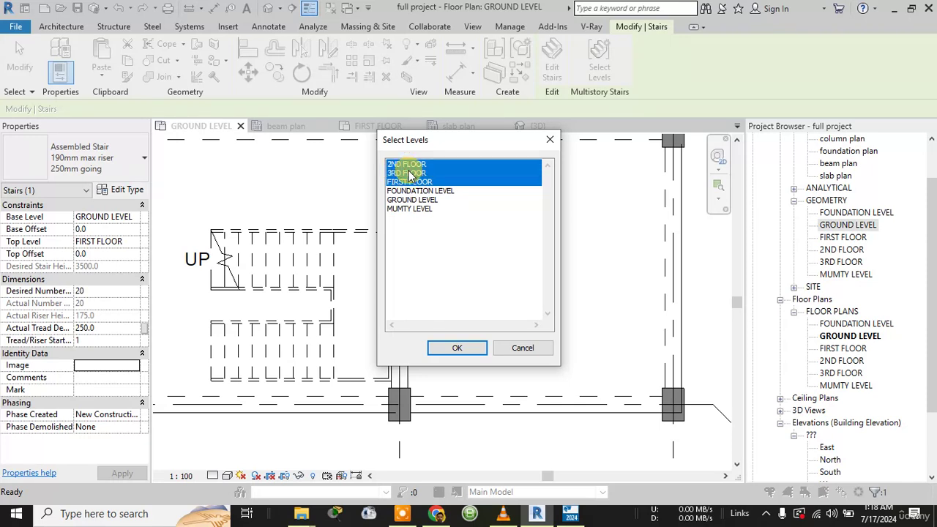
click(460, 349)
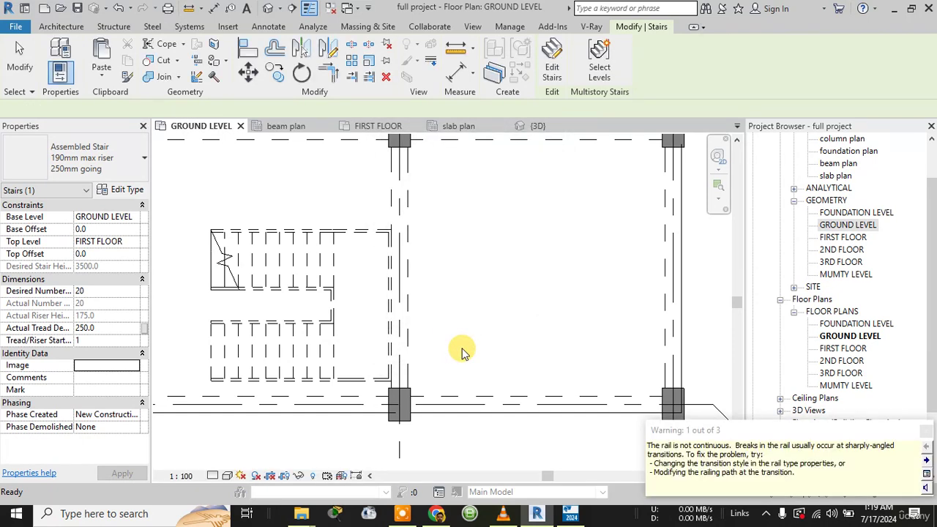
click(927, 432)
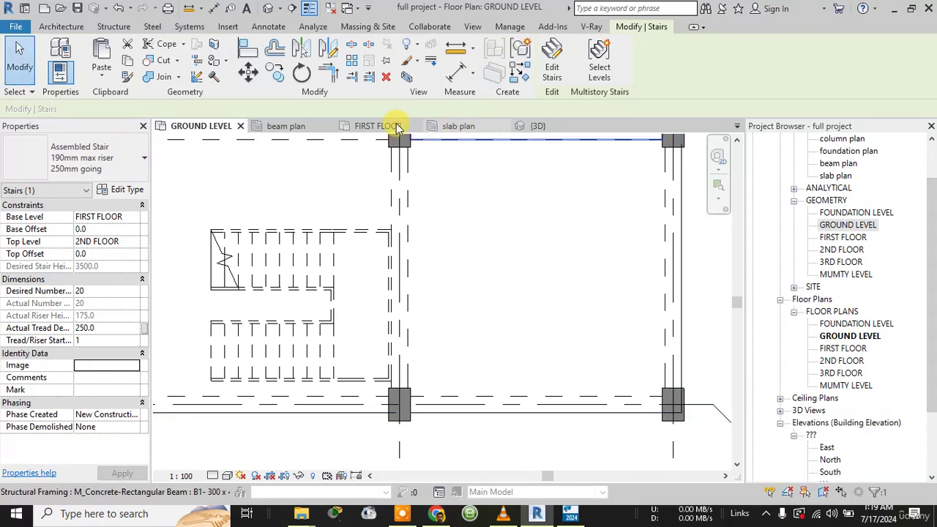
- Delete the topmost stair copy rising above the roof slab from the 3RD FLOOR in the 3D view
click(535, 126)
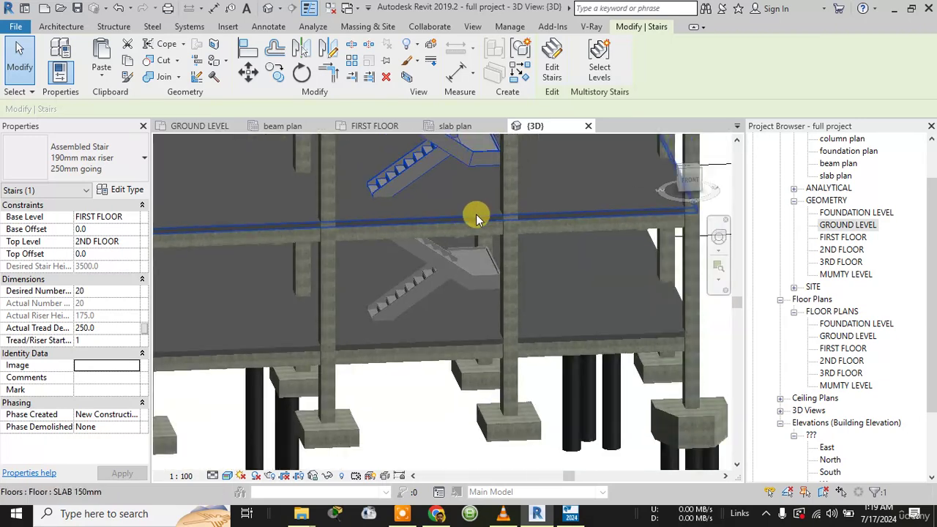
scroll(506, 227, down, 2)
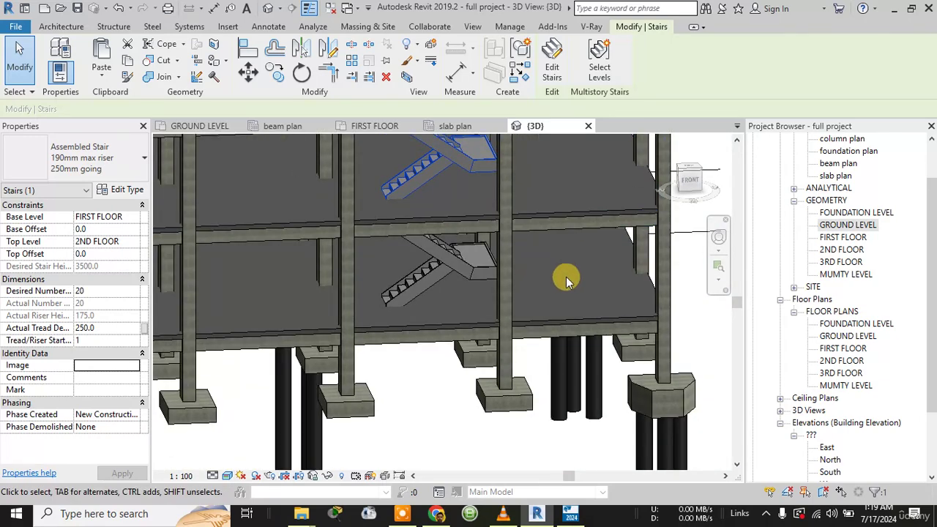
shift+middle_drag(560, 262, 538, 245)
scroll(524, 211, down, 3)
shift+middle_drag(526, 212, 472, 160)
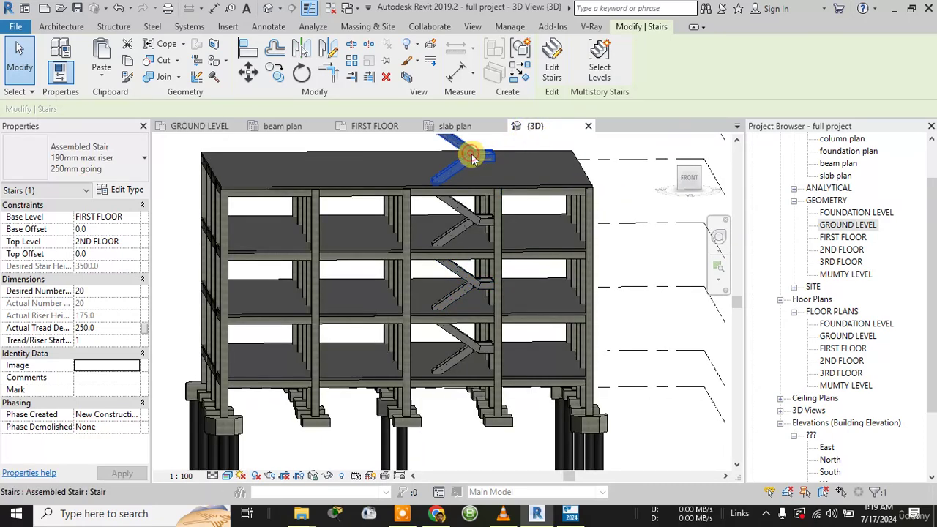
click(472, 158)
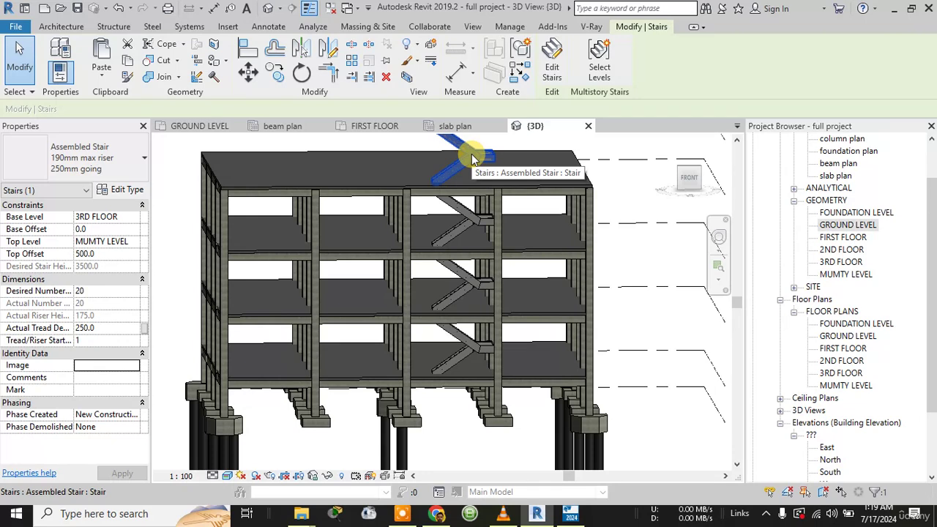
key(Escape)
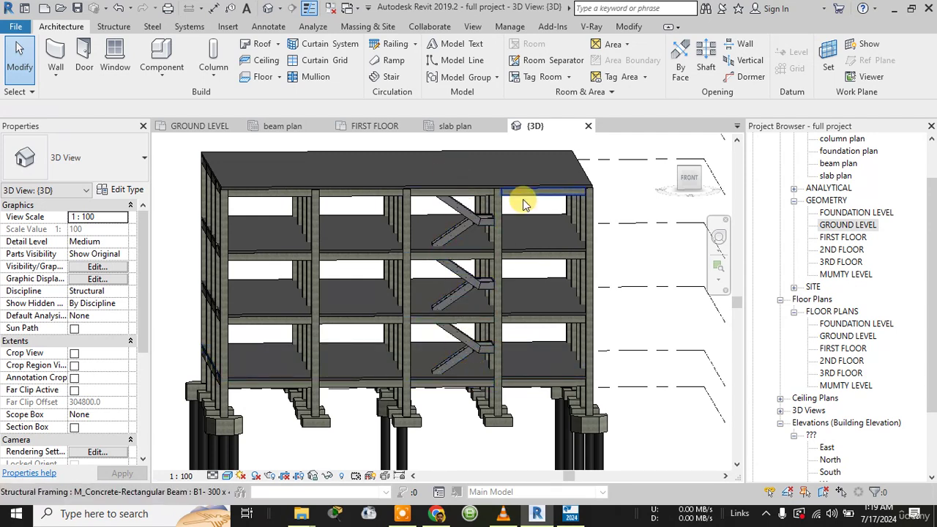
scroll(525, 252, up, 2)
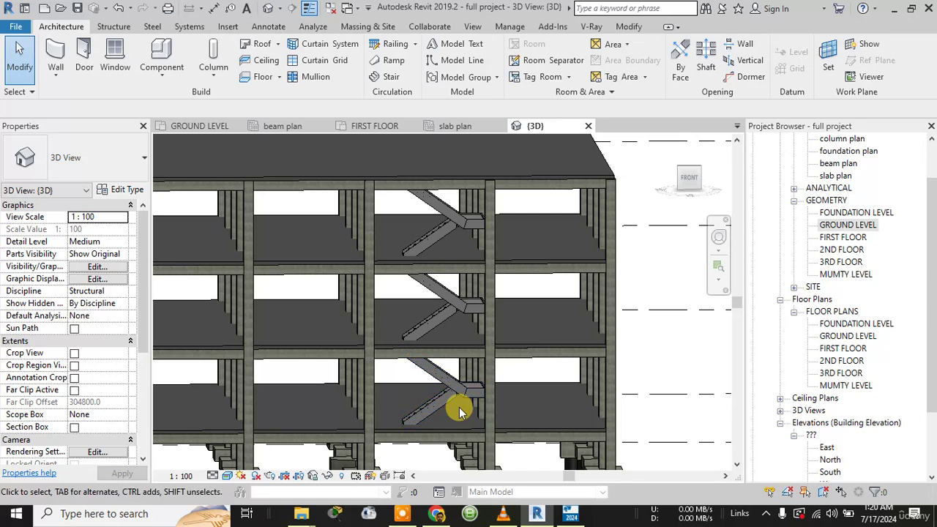
scroll(459, 403, down, 2)
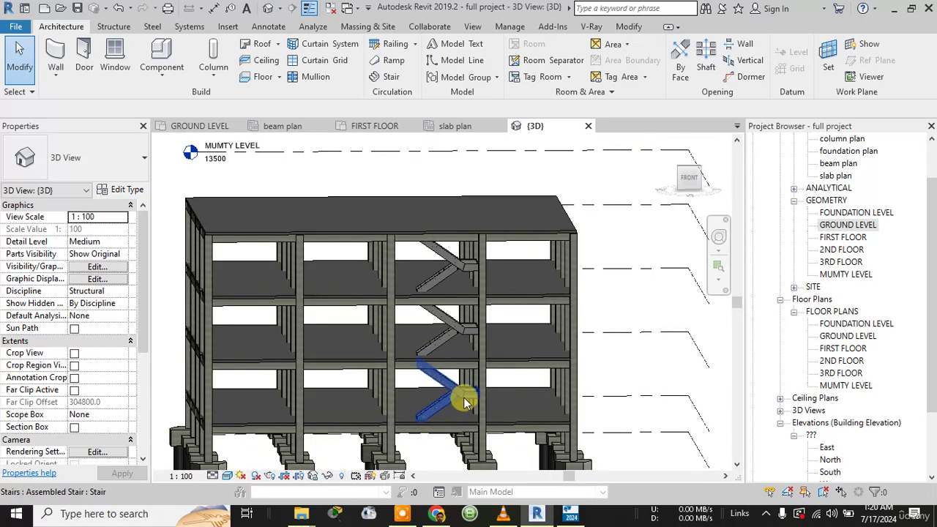
scroll(465, 397, up, 1)
scroll(465, 402, up, 1)
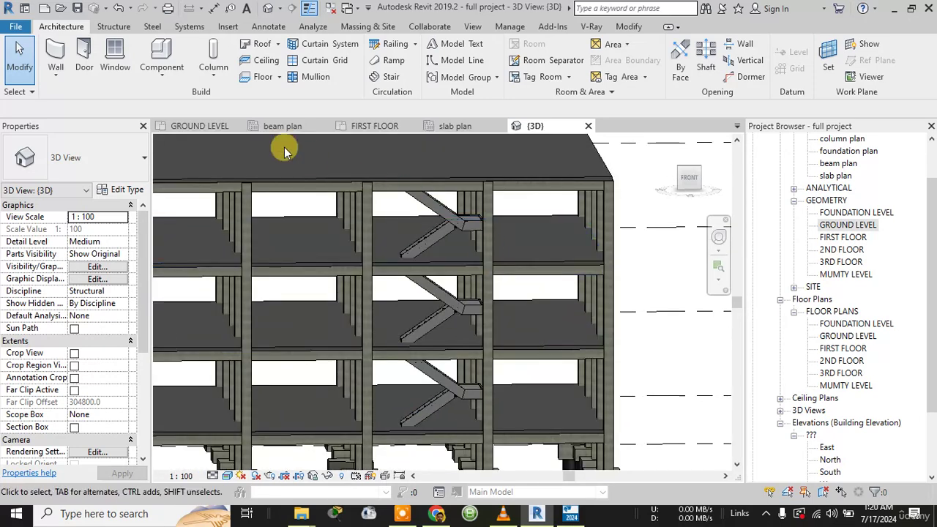
- Start a shaft opening in the GROUND LEVEL plan and draw its first boundary line, 3300 mm long, along the stair's upper edge
click(204, 129)
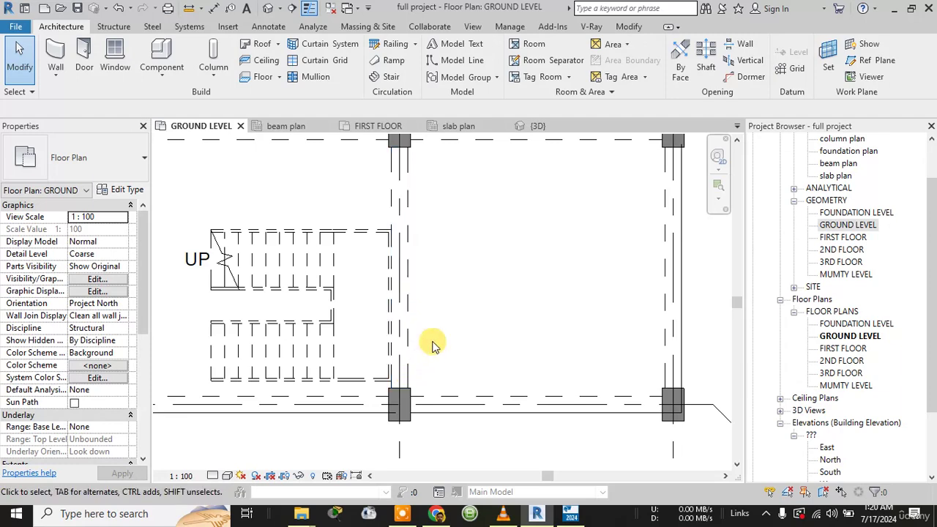
scroll(431, 344, down, 1)
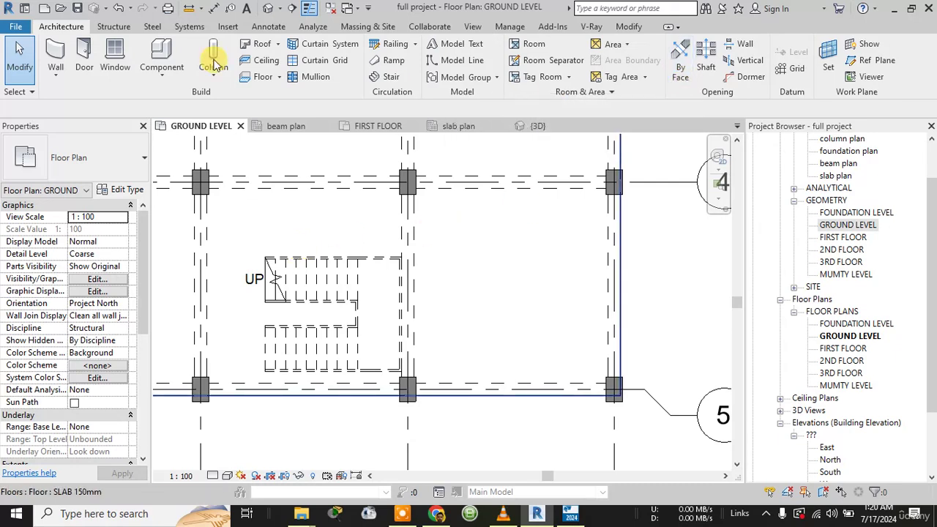
click(708, 67)
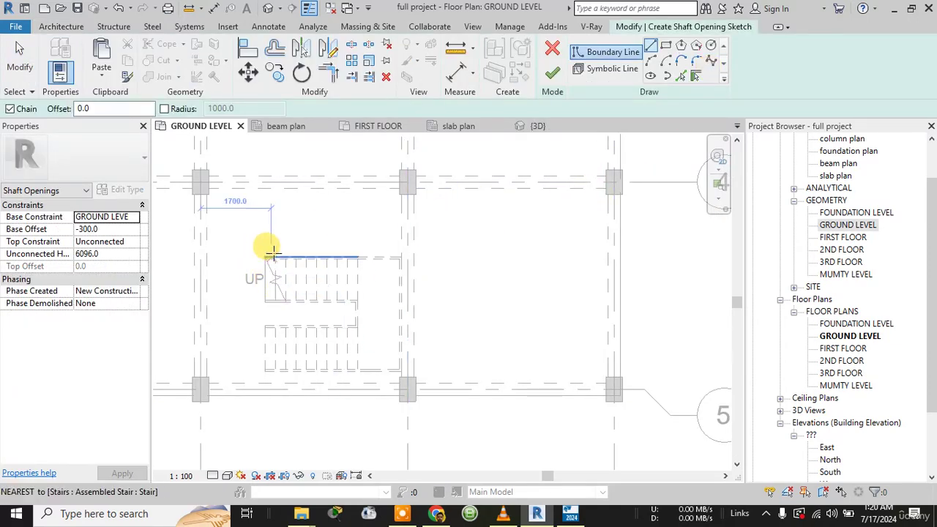
scroll(273, 253, up, 2)
scroll(379, 246, down, 1)
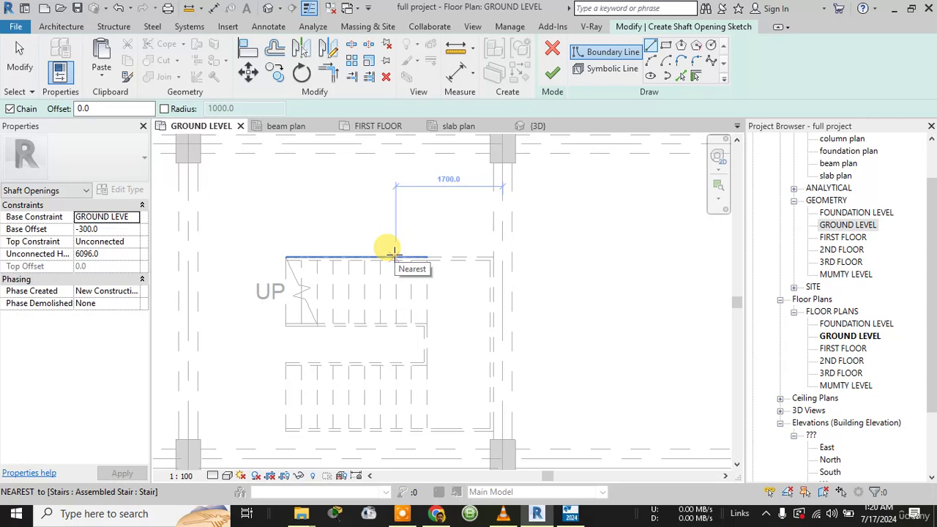
click(285, 255)
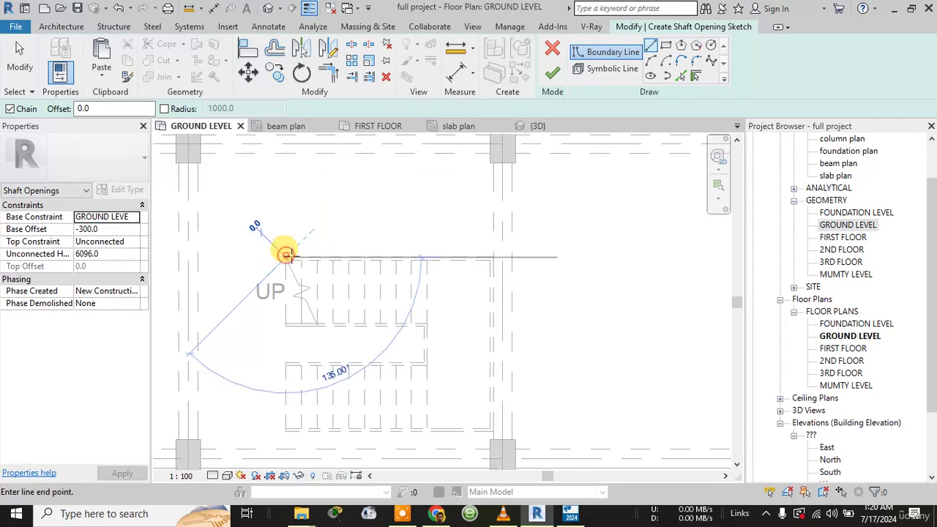
scroll(493, 256, up, 3)
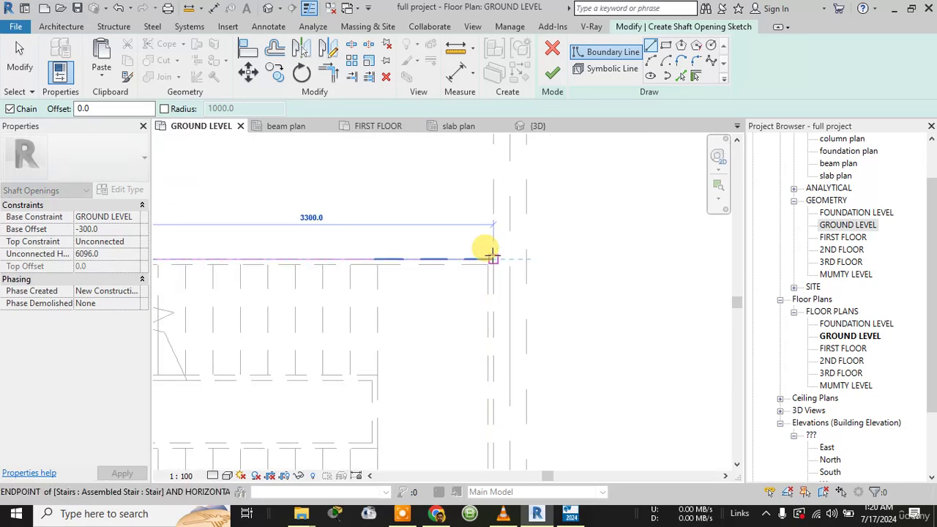
click(493, 256)
- Continue the shaft boundary down the landing's outer edge and back along the lower run's outer edge to the stair's open end
scroll(479, 423, down, 2)
mouse_move(479, 425)
middle_down()
mouse_move(498, 368)
mouse_move(485, 300)
middle_up()
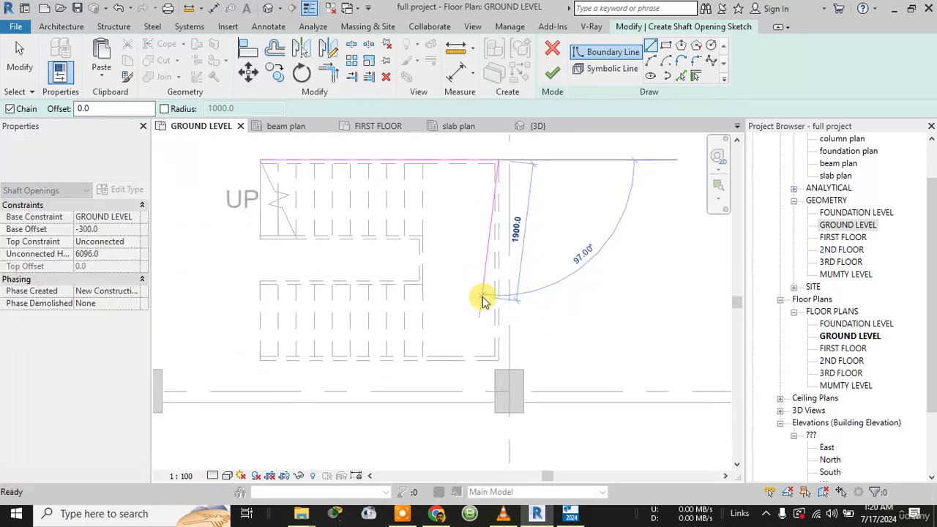
scroll(497, 359, up, 5)
click(498, 359)
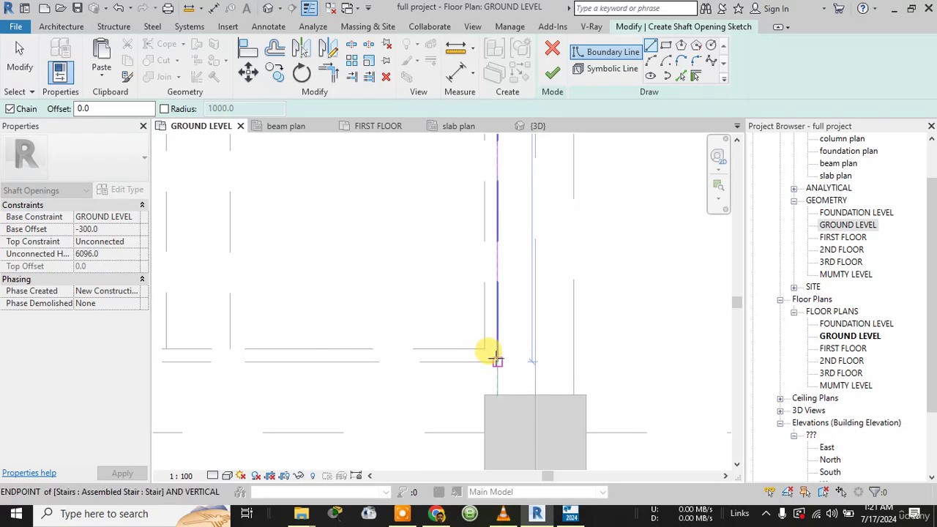
scroll(341, 366, down, 2)
mouse_move(341, 366)
middle_down()
mouse_move(578, 343)
mouse_move(560, 341)
middle_up()
scroll(308, 324, down, 2)
middle_drag(293, 331, 342, 325)
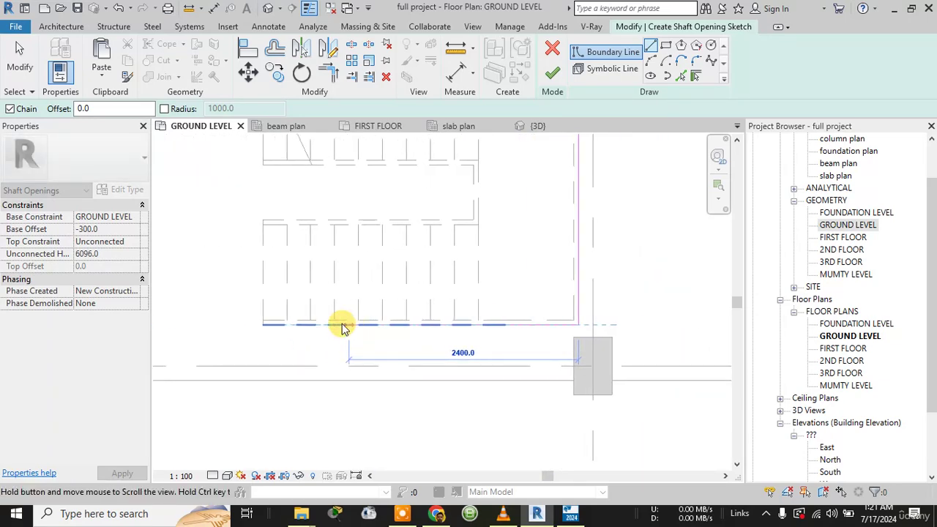
click(262, 323)
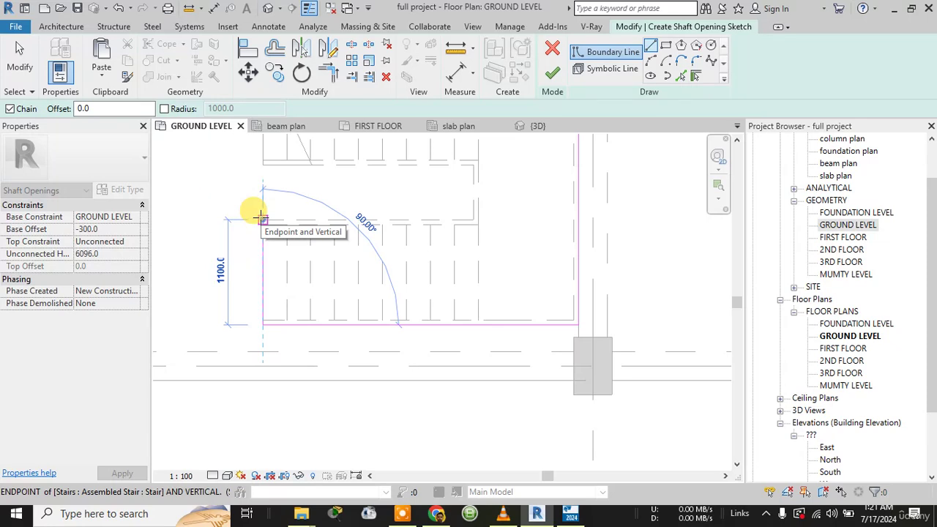
- Close the shaft boundary across the open end of both stair runs and finish the shaft opening
middle_drag(260, 219, 266, 296)
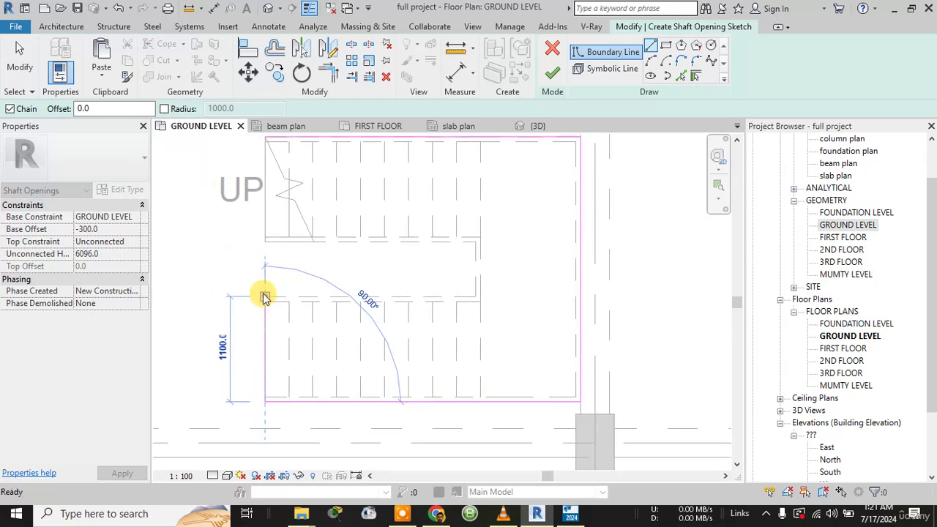
click(264, 137)
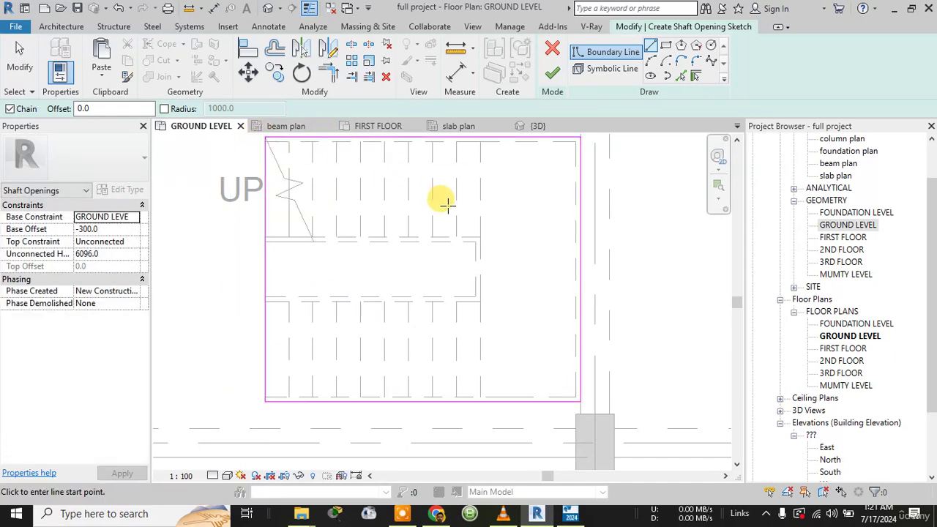
middle_drag(446, 204, 412, 252)
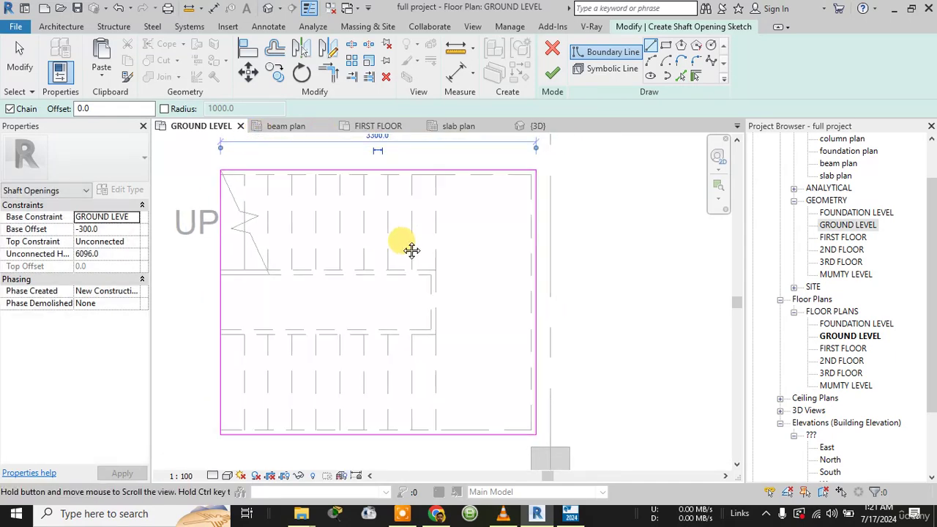
click(551, 79)
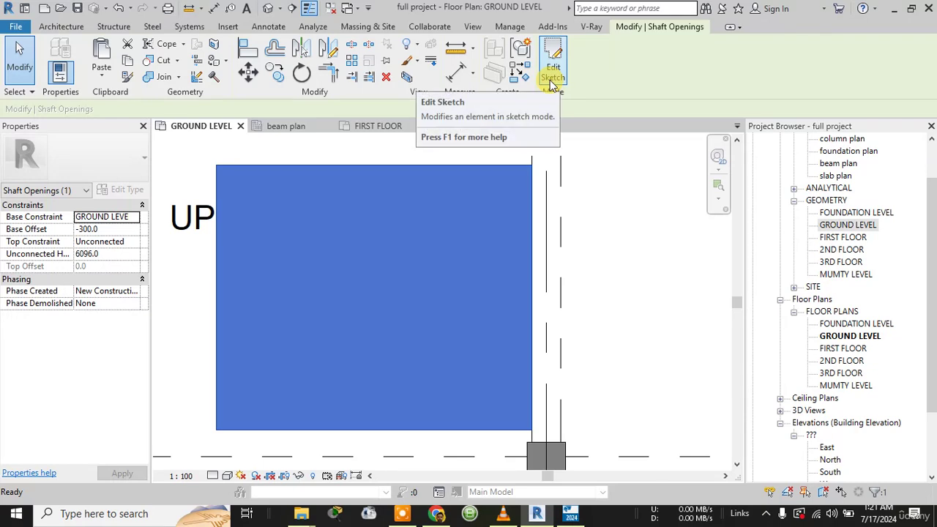
- In the 3D view, set the shaft opening's top constraint to Up to level: 3RD FLOOR and its base offset to 0
click(539, 128)
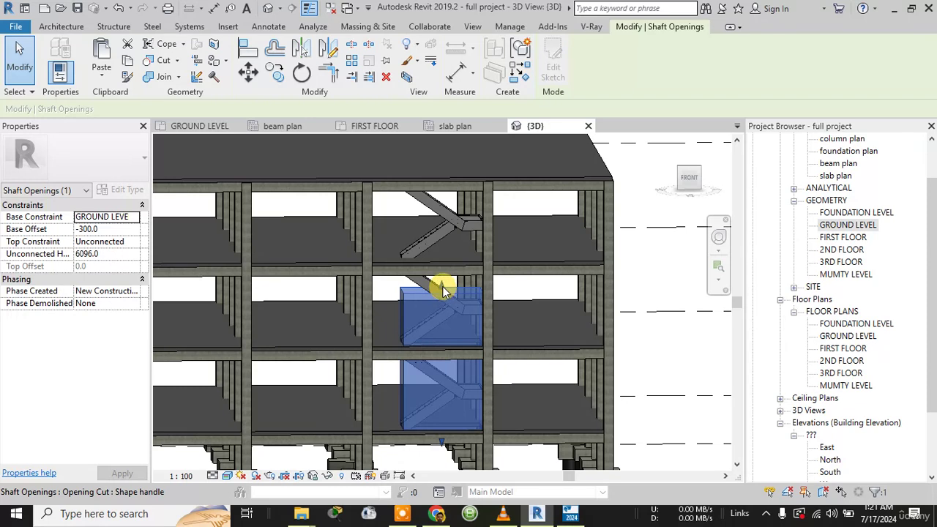
click(126, 242)
click(133, 242)
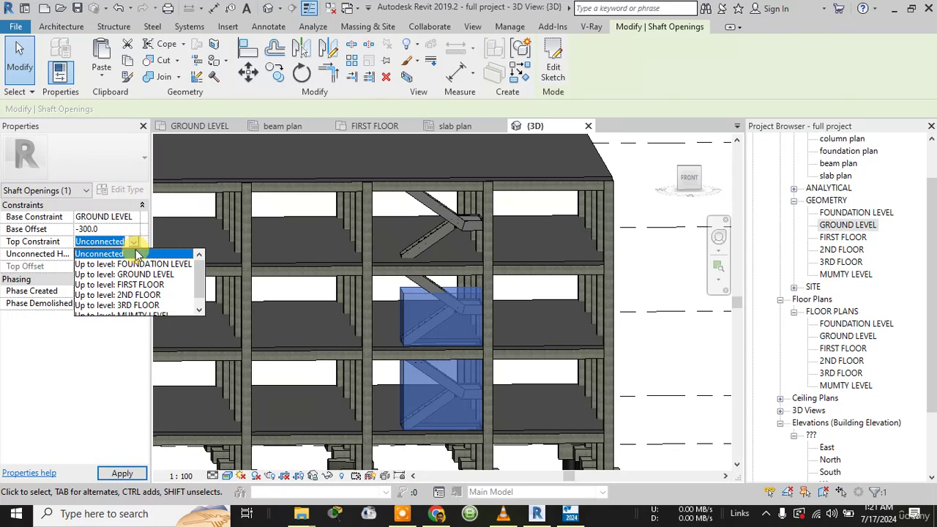
click(146, 305)
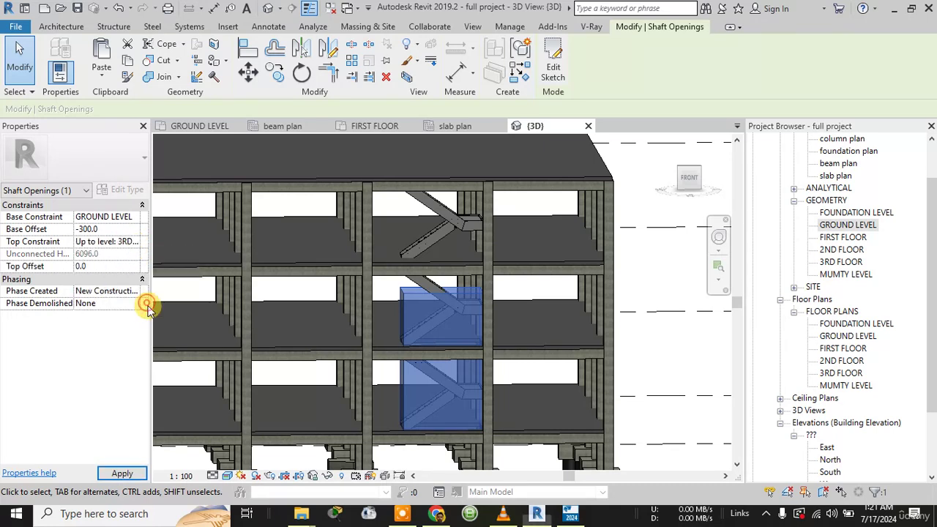
double_click(108, 230)
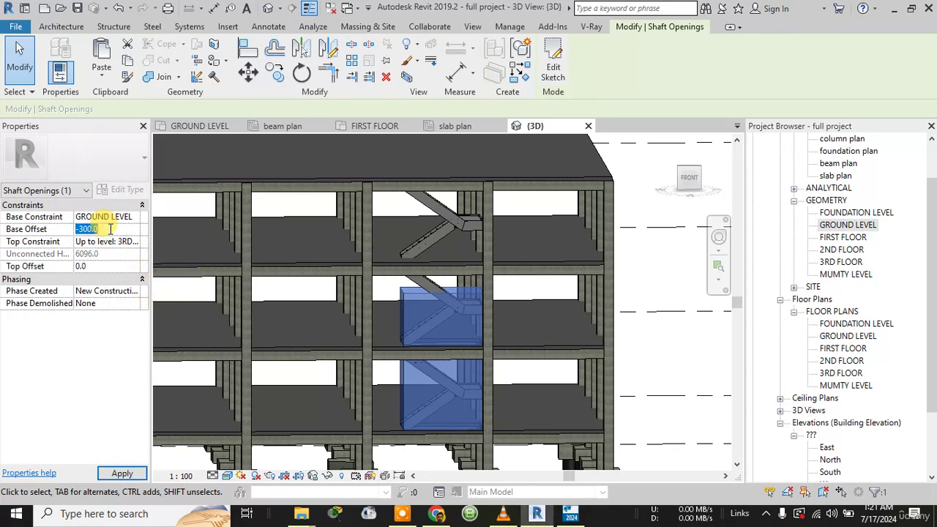
drag(111, 229, 81, 230)
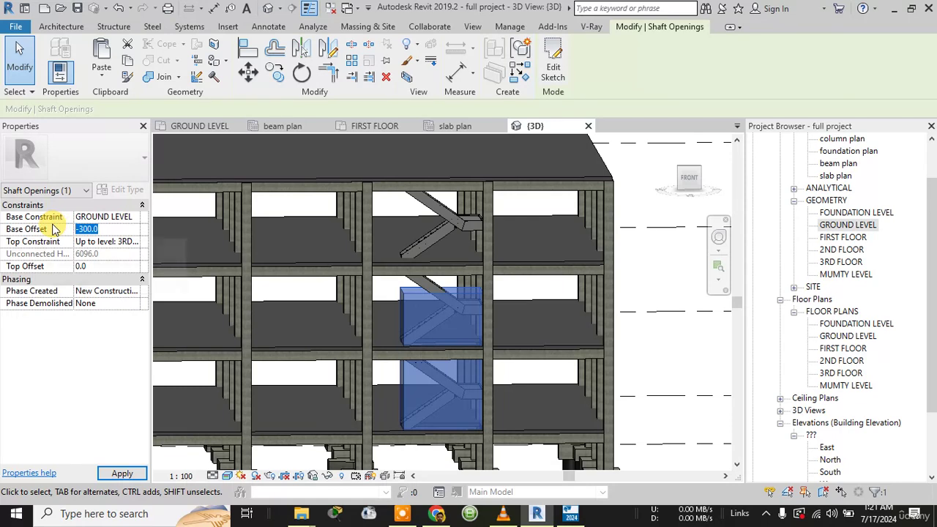
text(0)
click(129, 475)
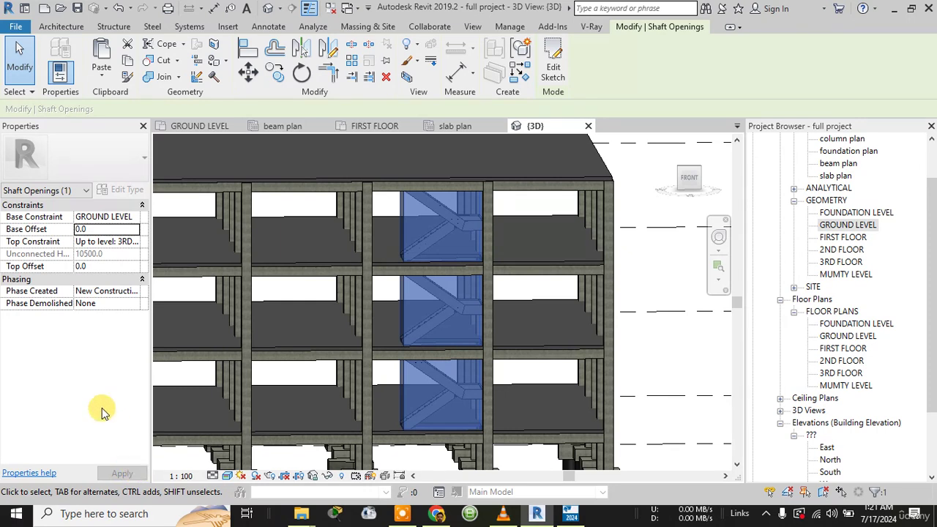
- Set the shaft opening's top offset to 150 mm so it cuts through the roof slab, and deselect it
click(103, 265)
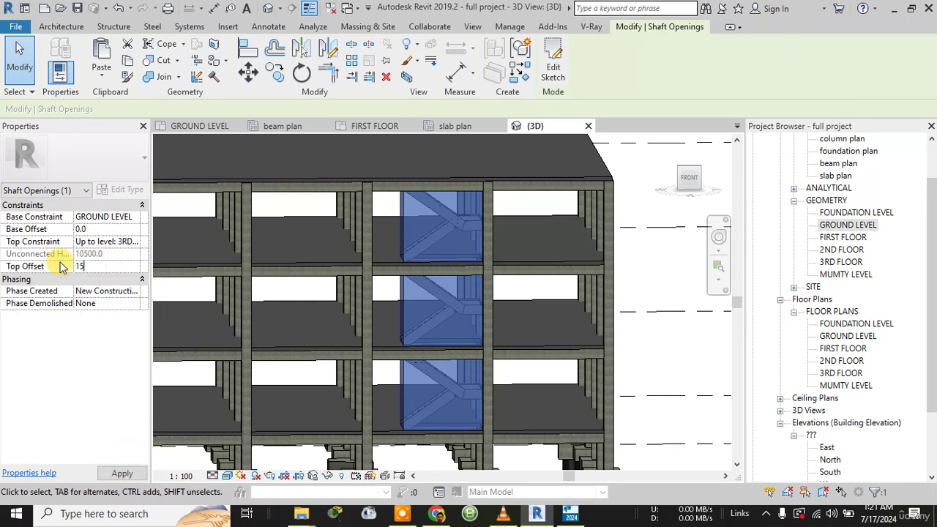
text(150)
click(126, 475)
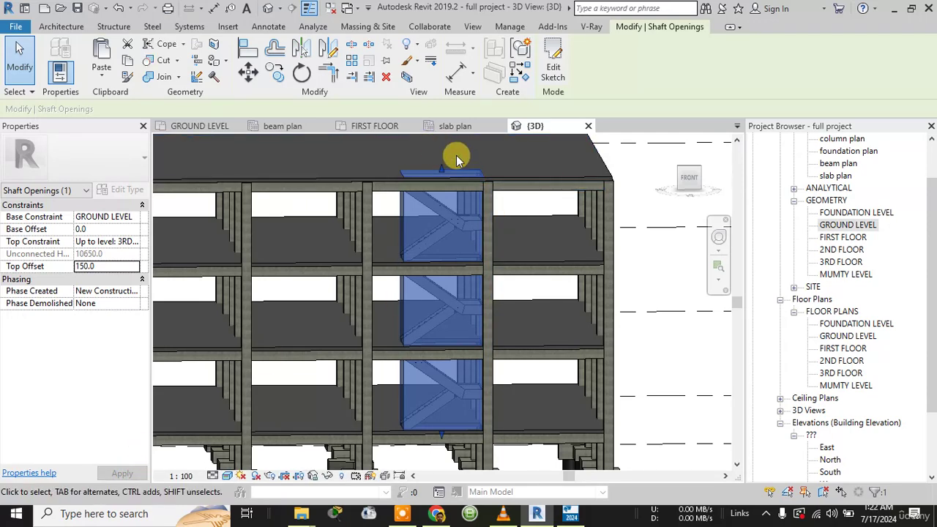
scroll(461, 157, up, 2)
scroll(469, 163, up, 2)
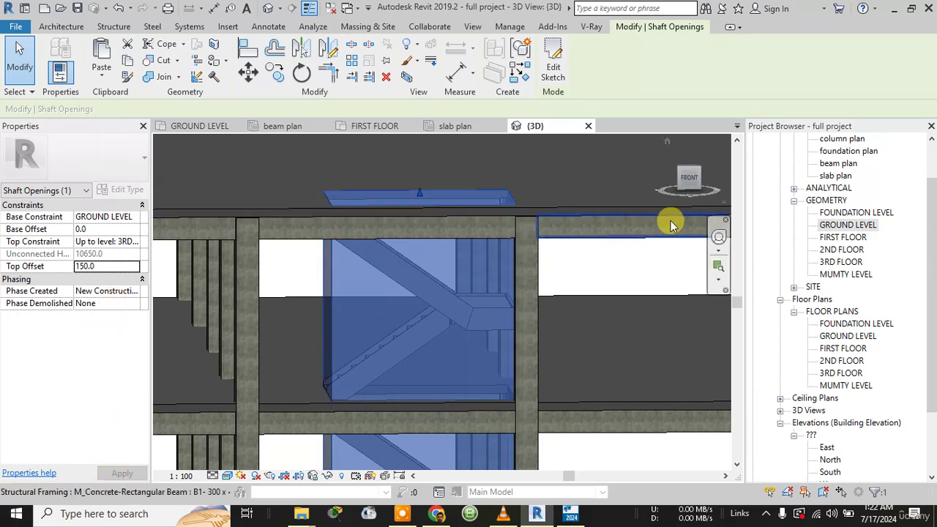
click(625, 56)
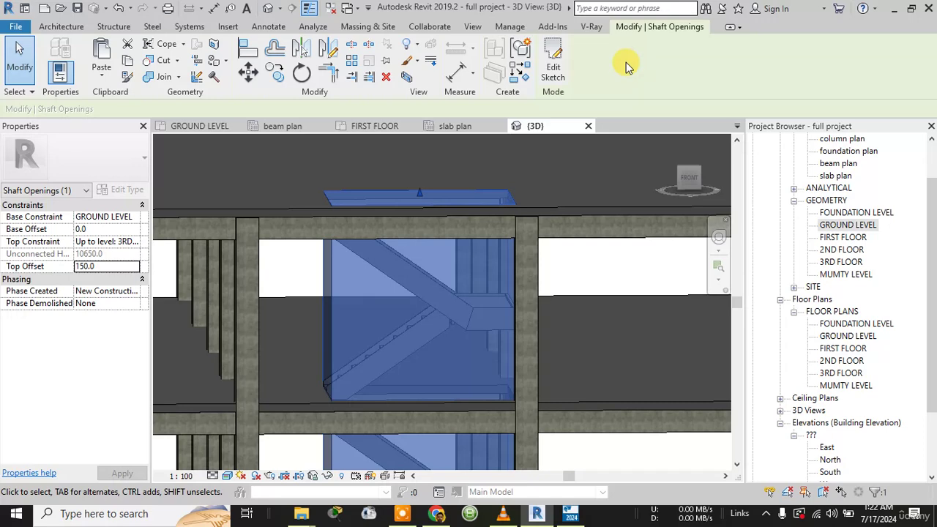
key(Escape)
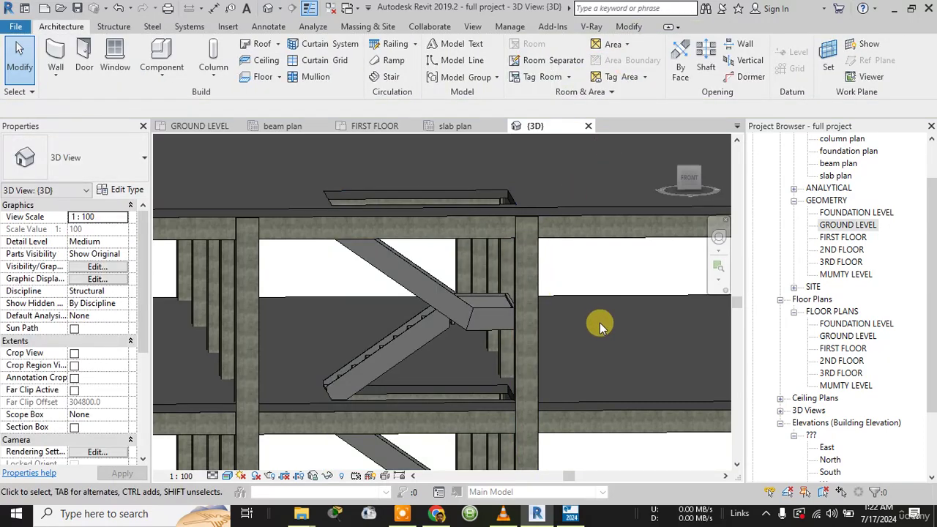
- Select the four structural columns around the stair bay and set their Top Level to MUMTY LEVEL
shift+middle_drag(597, 314, 521, 293)
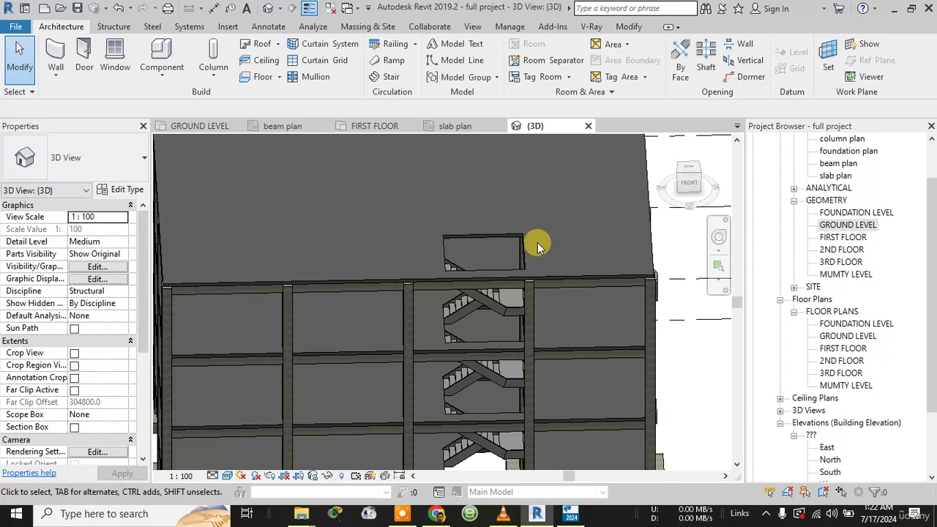
shift+middle_drag(538, 247, 529, 212)
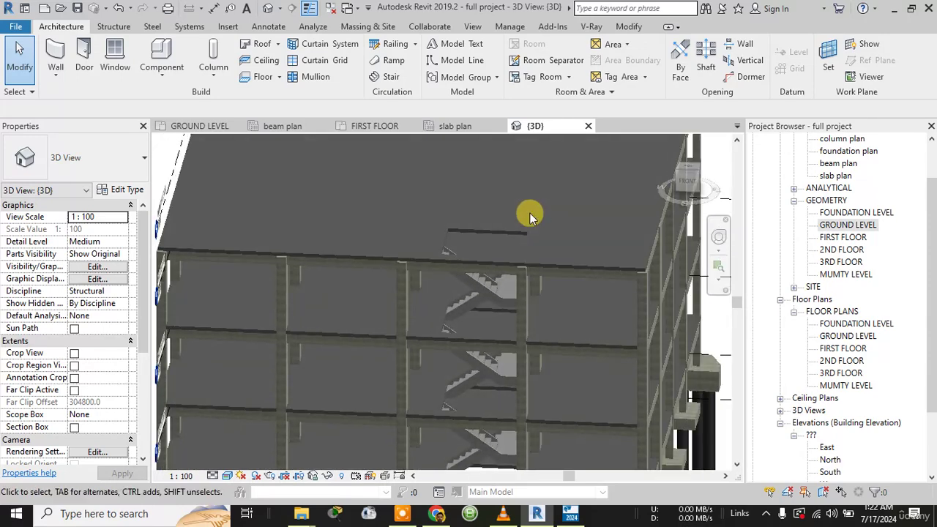
click(522, 292)
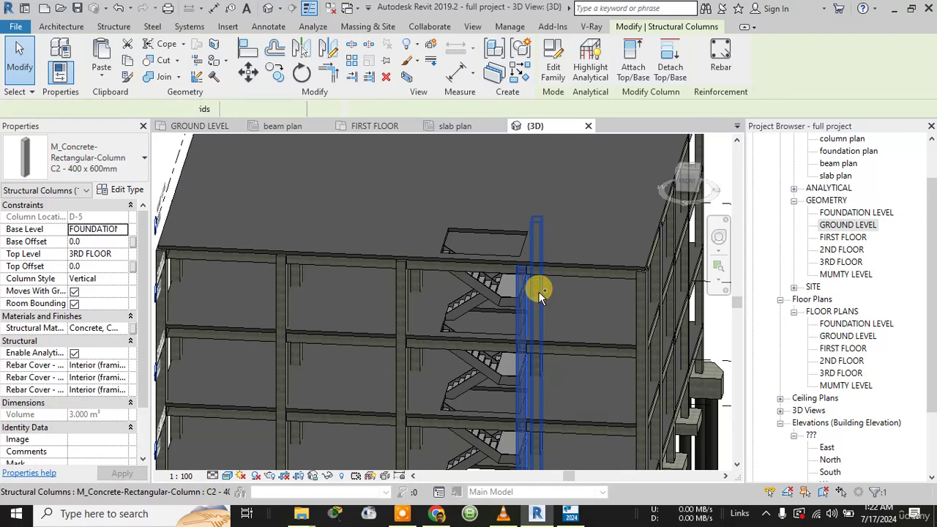
ctrl+click(402, 302)
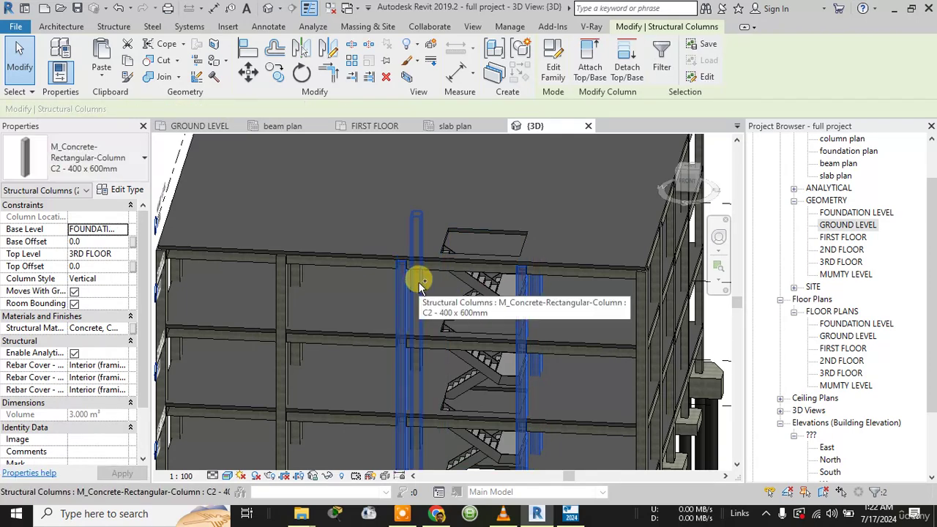
ctrl+click(419, 286)
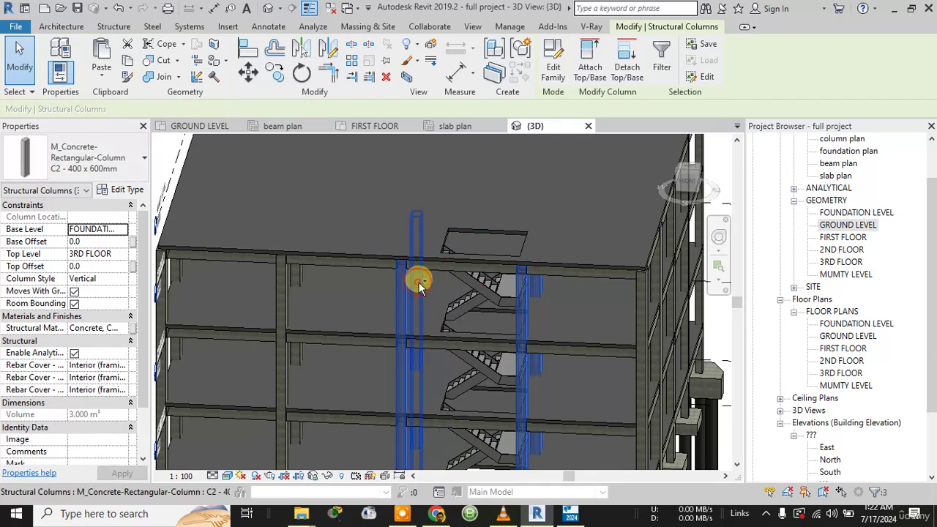
click(99, 256)
click(121, 253)
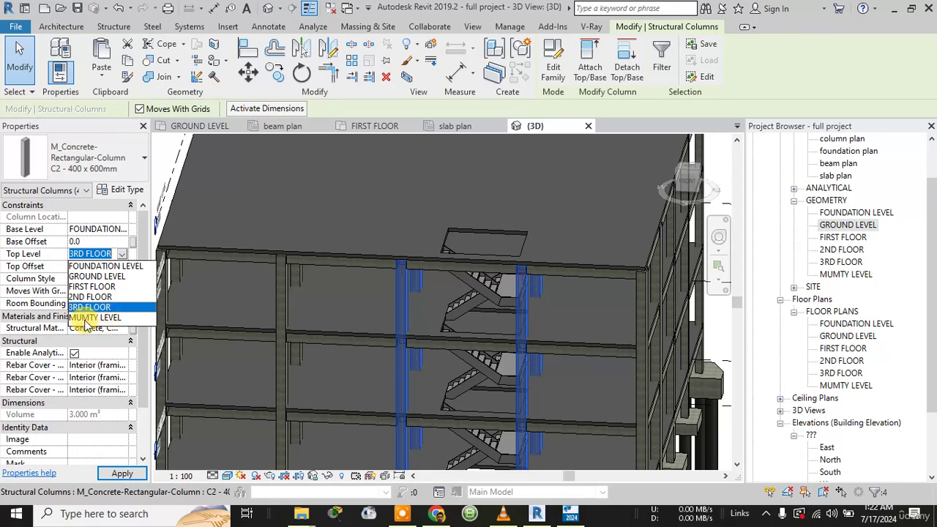
click(87, 318)
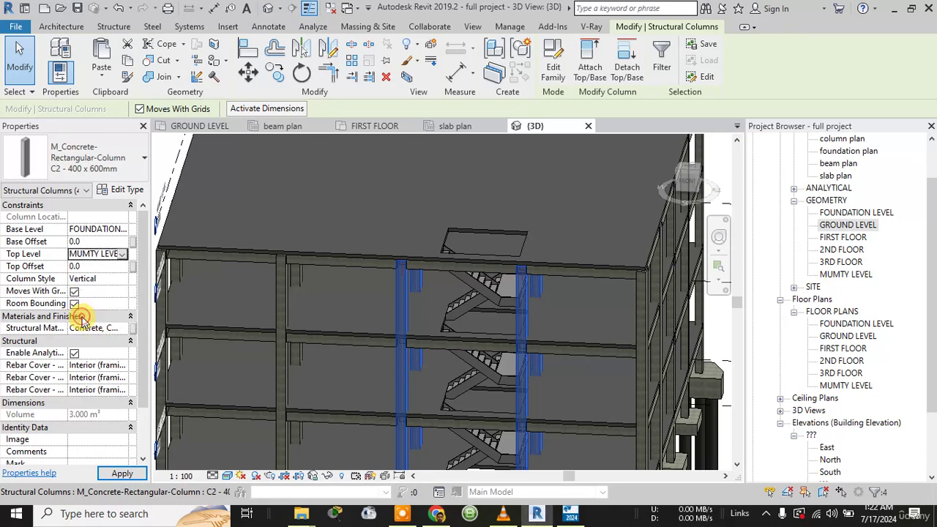
click(119, 474)
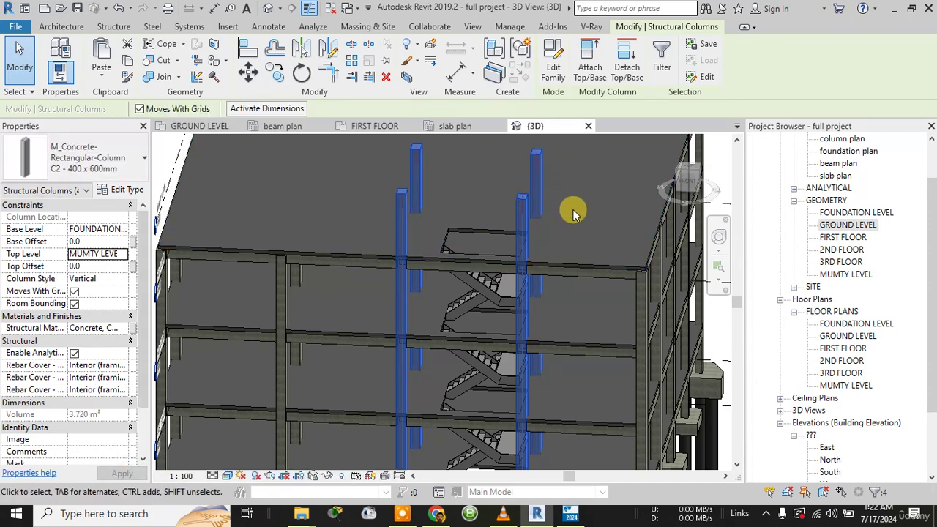
key(Escape)
- Start a roof by footprint and assign it to MUMTY LEVEL
middle_drag(571, 209, 618, 250)
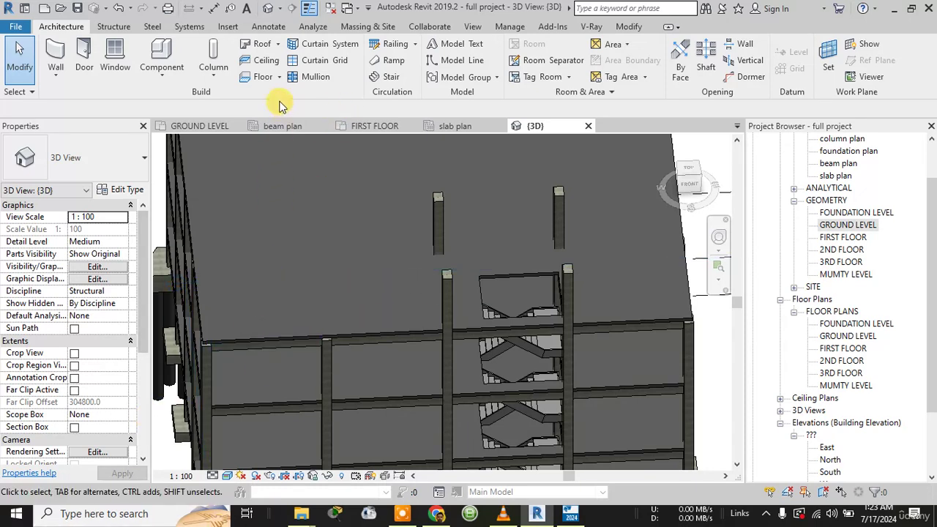
click(277, 47)
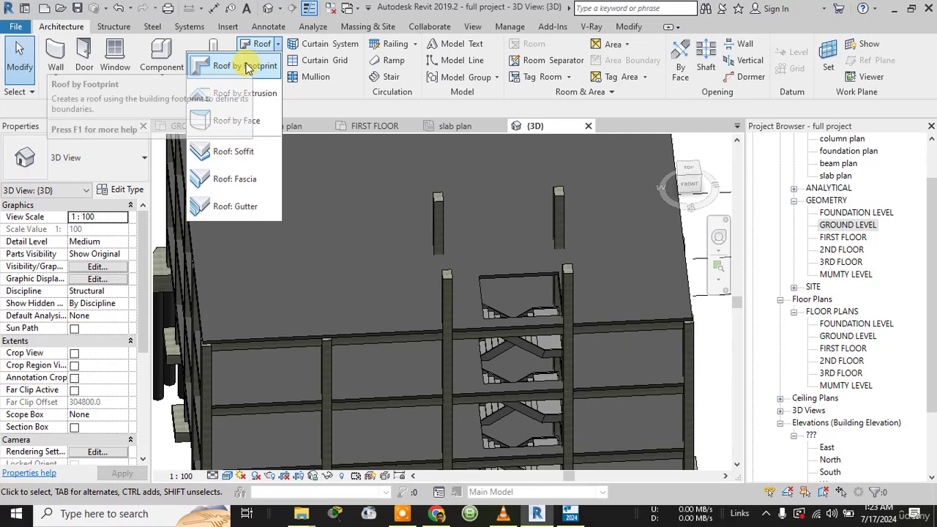
click(247, 67)
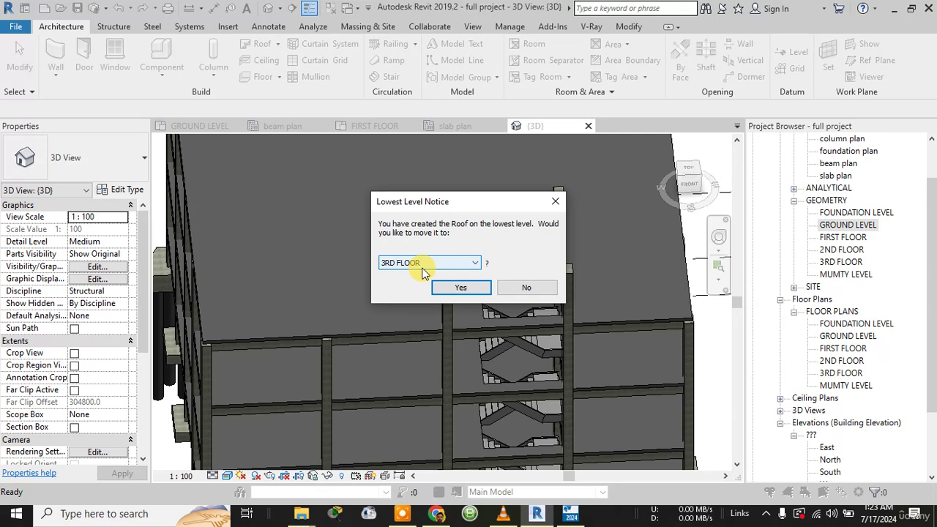
click(459, 289)
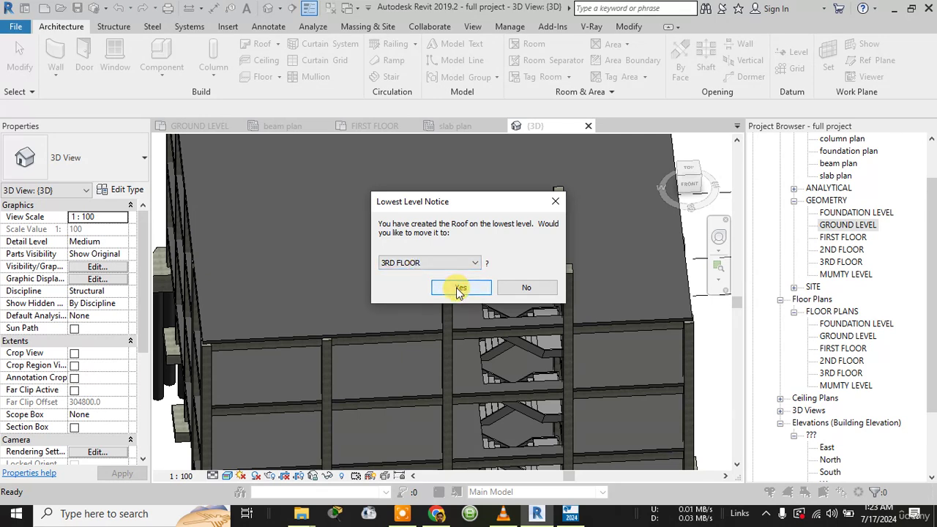
click(461, 265)
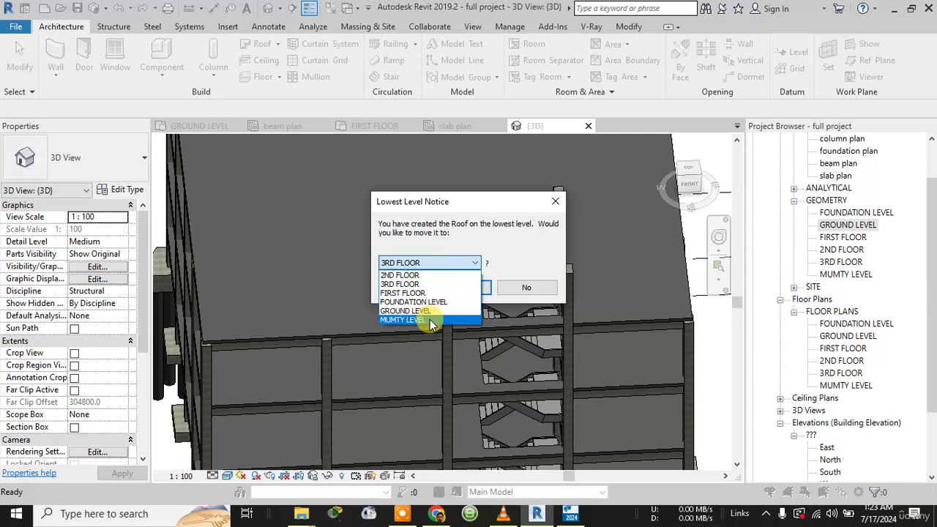
click(431, 321)
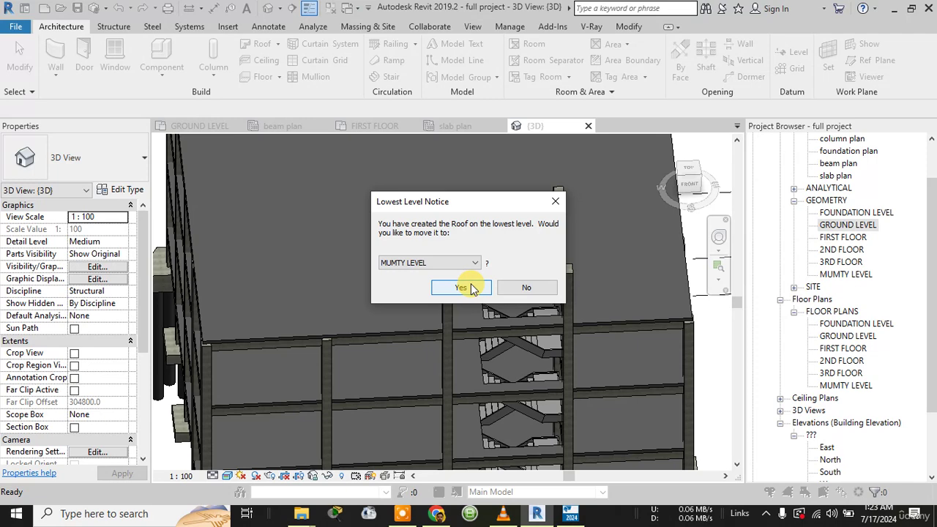
click(462, 288)
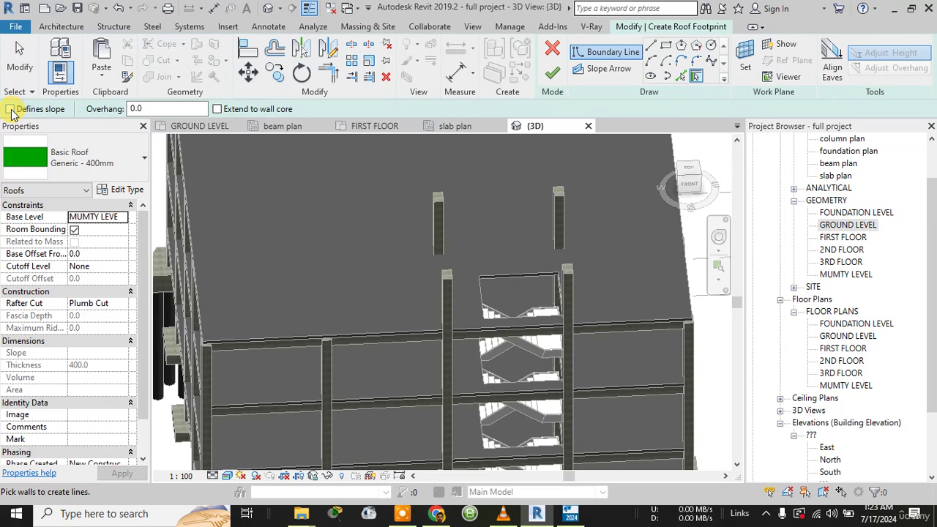
- Turn off slope definition for the roof boundary and set its overhang to 200 mm
click(160, 110)
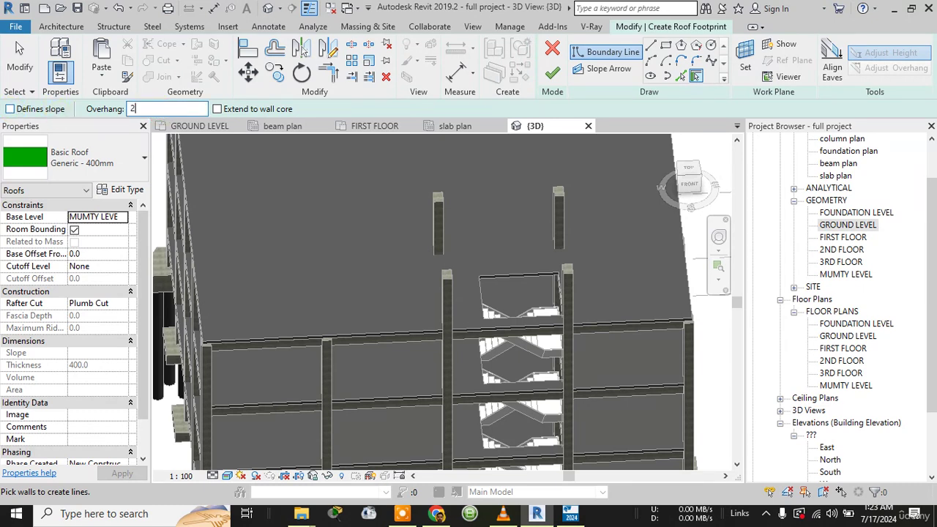
text(200)
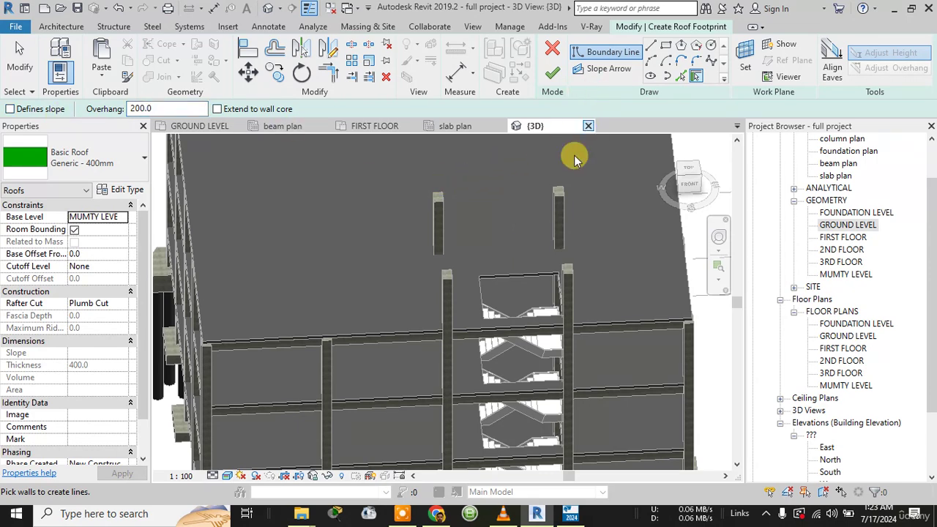
middle_drag(605, 189, 588, 215)
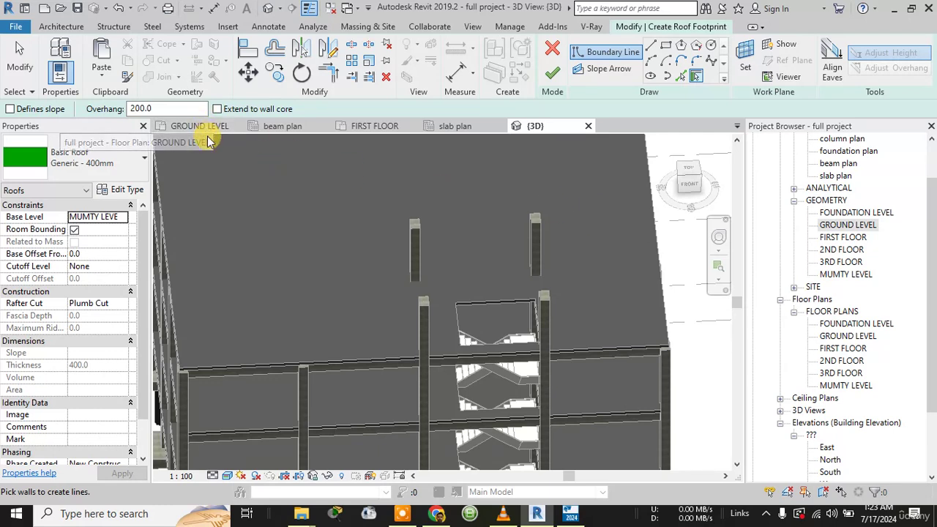
- Open the 3RD FLOOR structural plan at the stair bay between grids C–D and 4–5
click(843, 265)
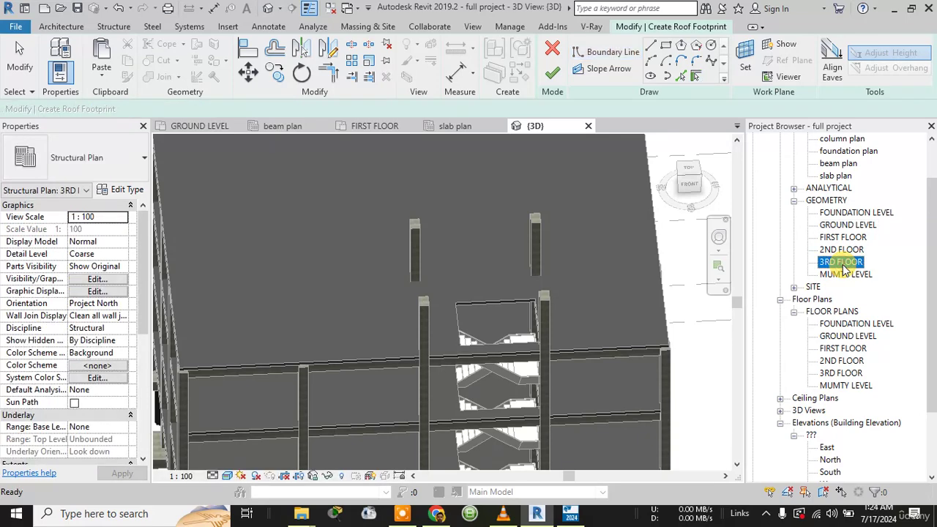
double_click(842, 262)
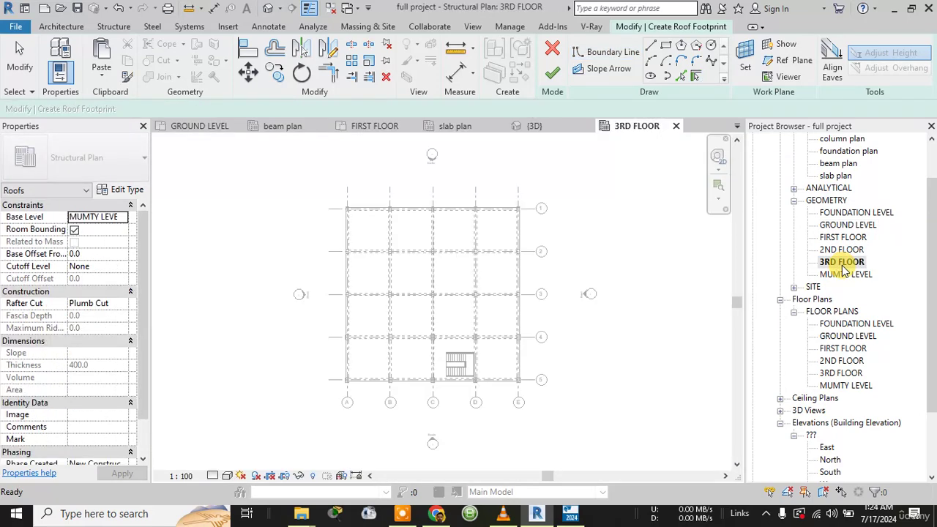
scroll(474, 366, up, 5)
middle_drag(494, 356, 517, 324)
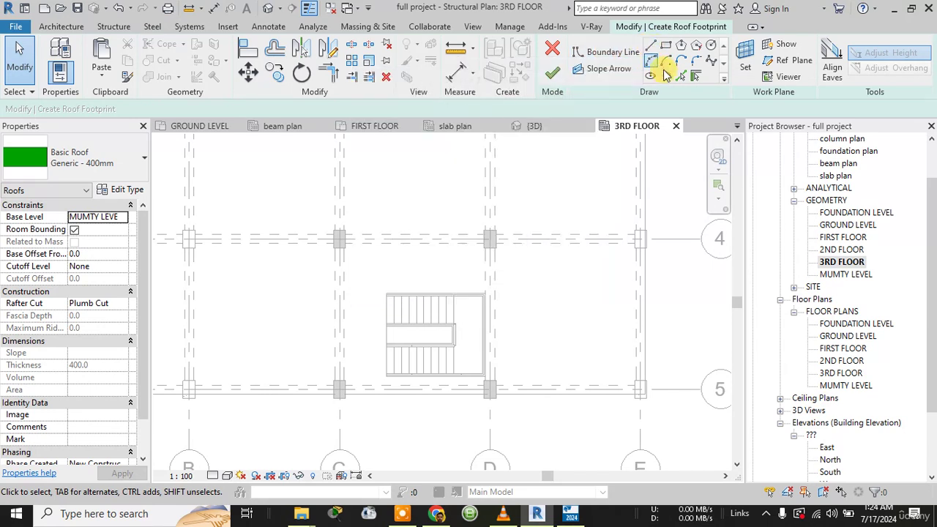
- Draw the first straight roof boundary line, offset 200 mm outside the two grid 4 columns, from column C to column D
click(652, 47)
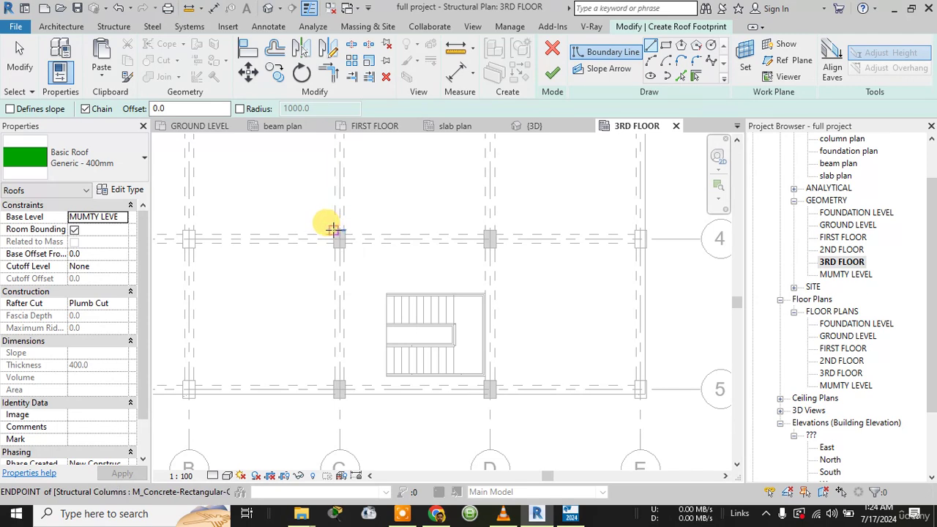
click(170, 108)
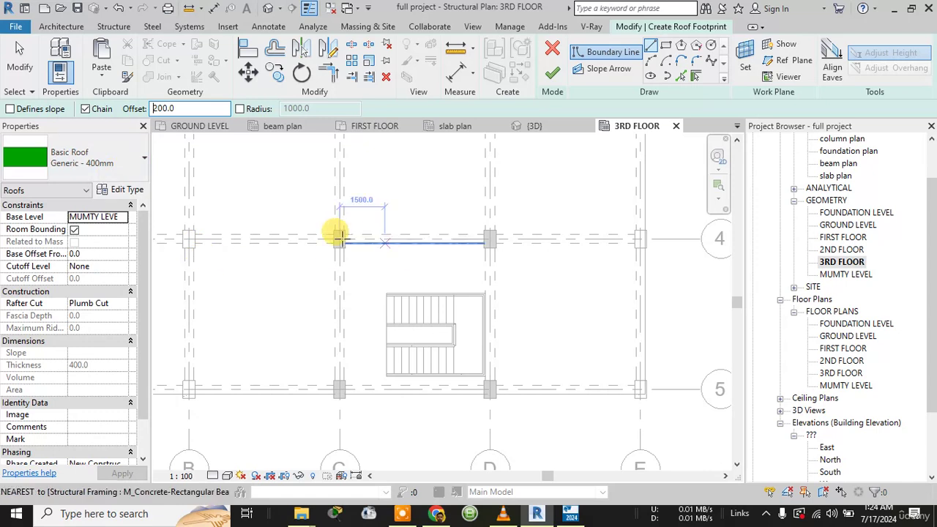
scroll(331, 230, up, 3)
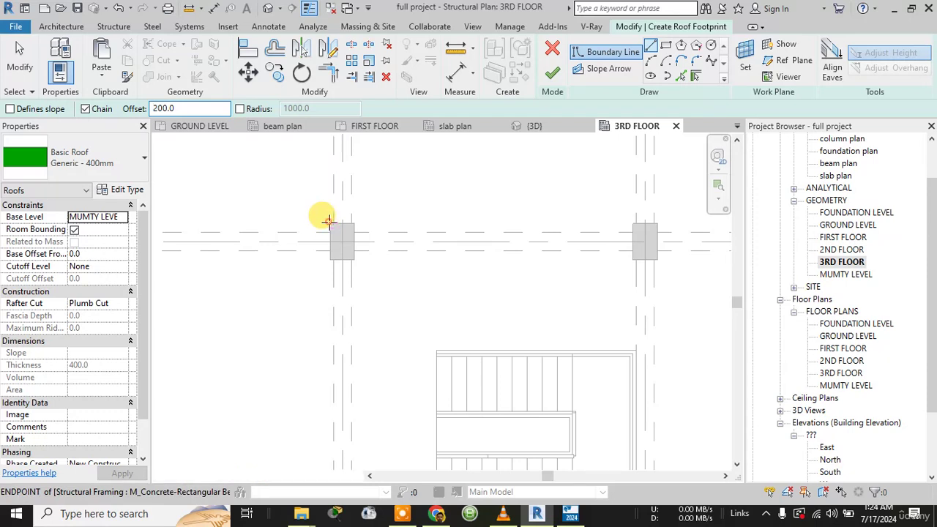
click(331, 218)
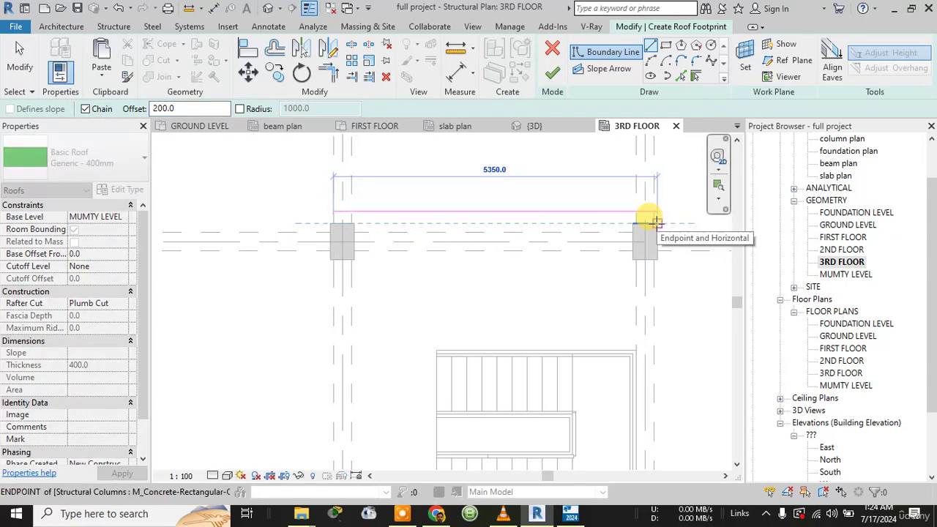
click(656, 220)
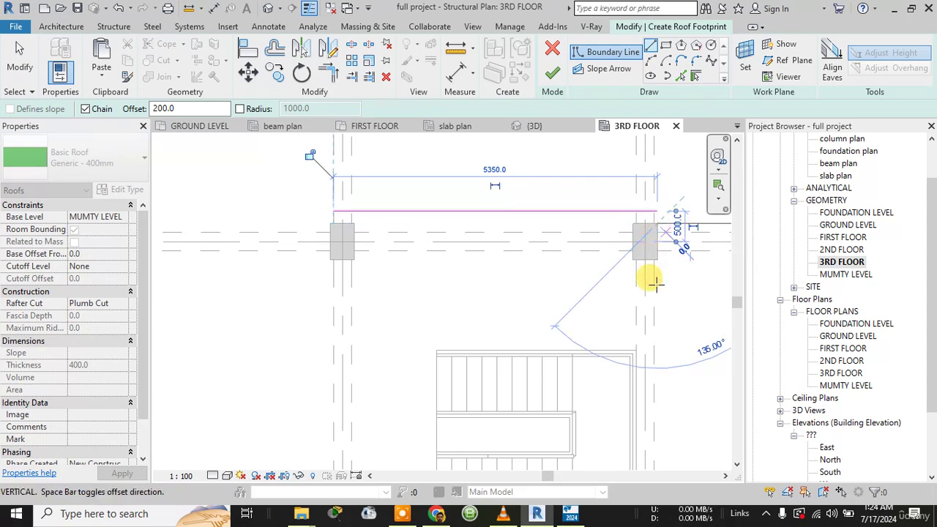
- Continue the 200 mm offset roof boundary around columns D5 and C5 and back up to column C4, then end the line chain
scroll(661, 416, down, 2)
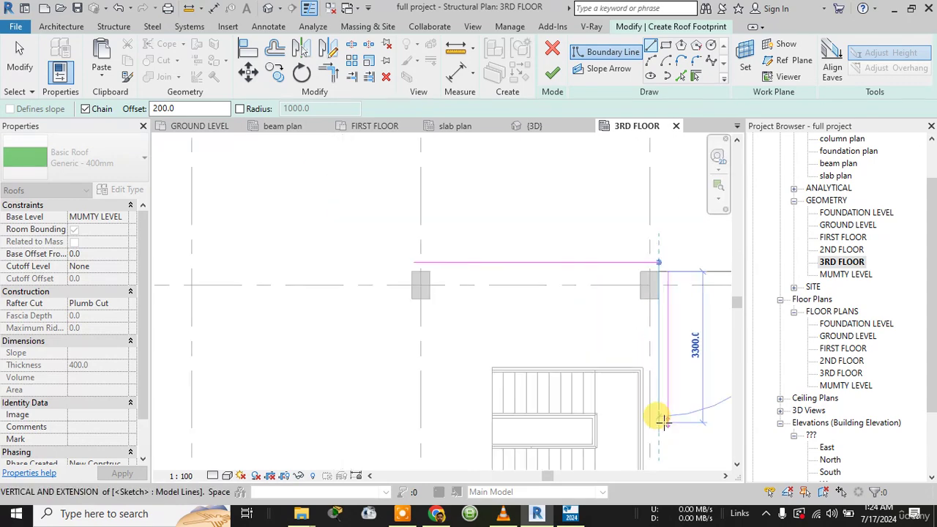
middle_drag(660, 415, 561, 258)
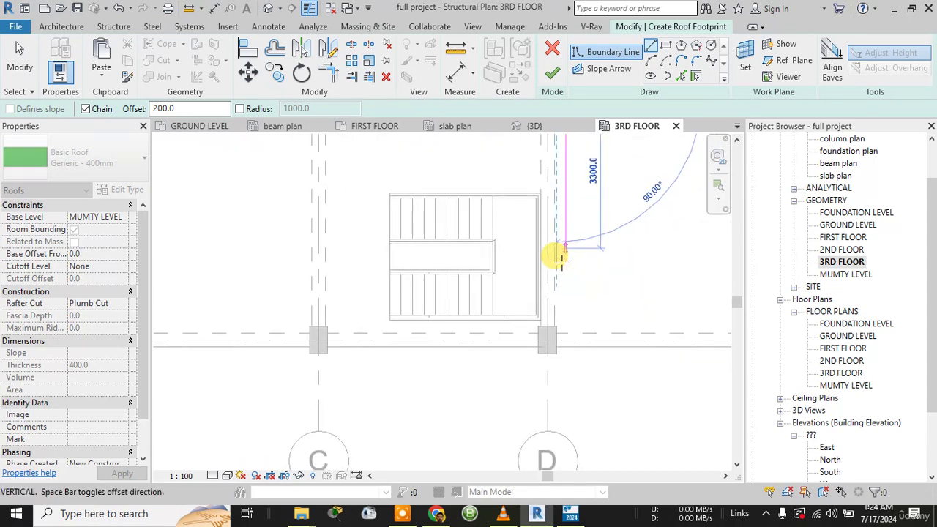
click(552, 353)
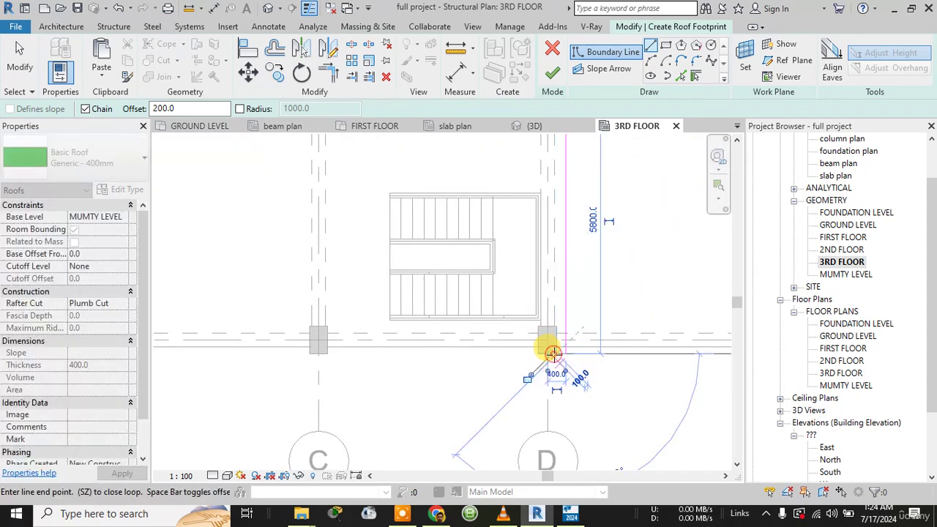
click(309, 353)
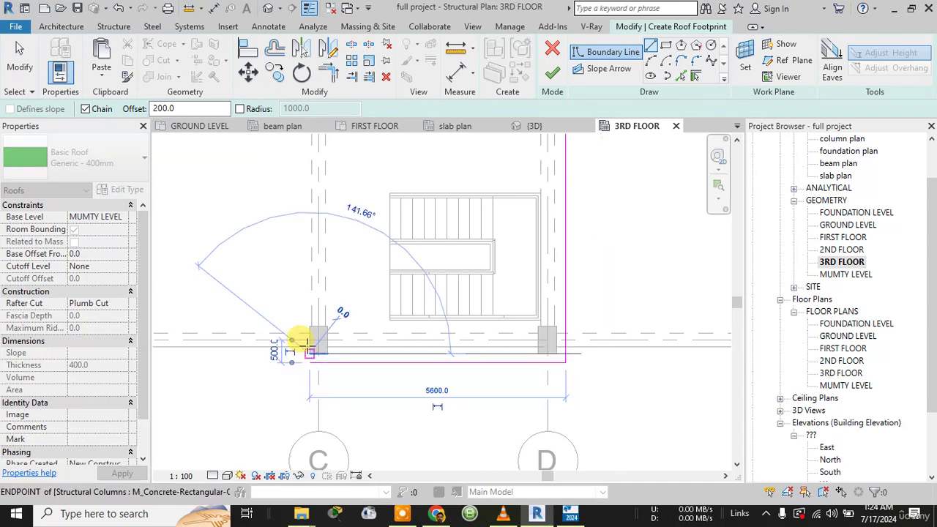
middle_drag(299, 191, 307, 344)
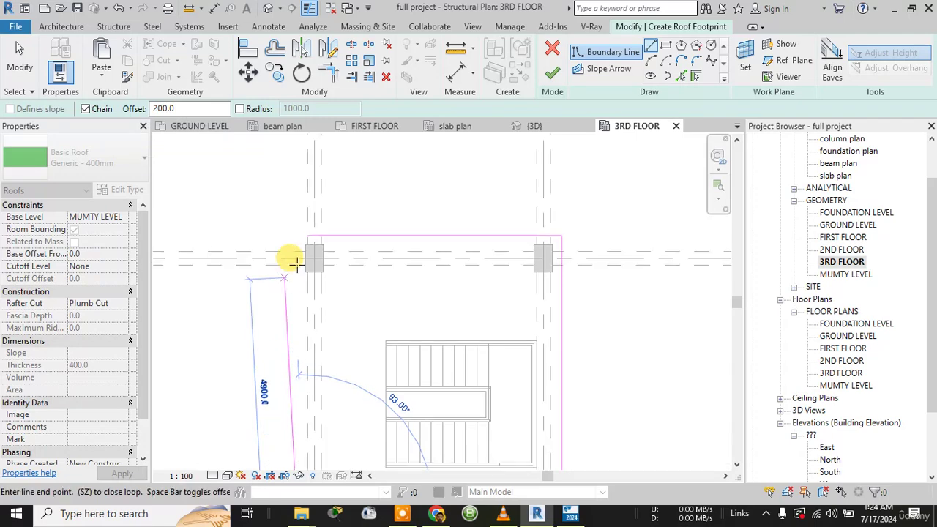
click(305, 241)
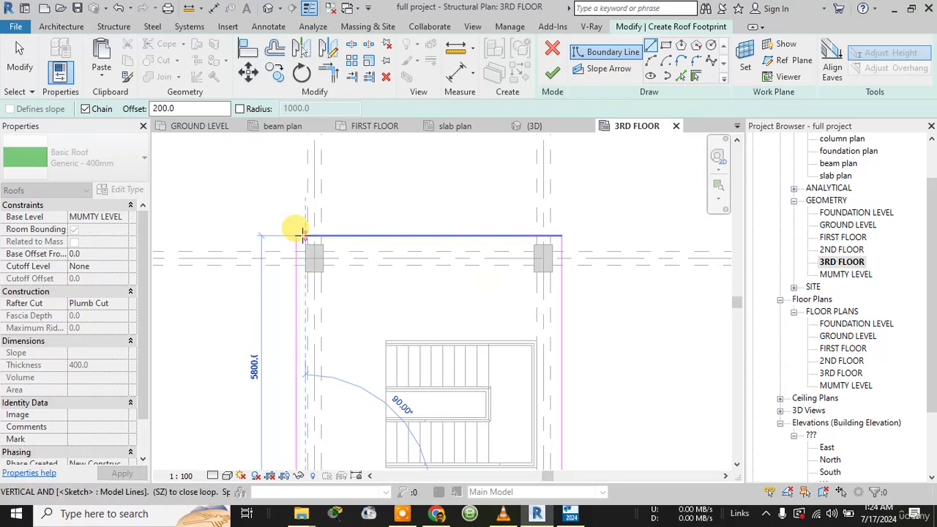
click(306, 235)
key(Escape)
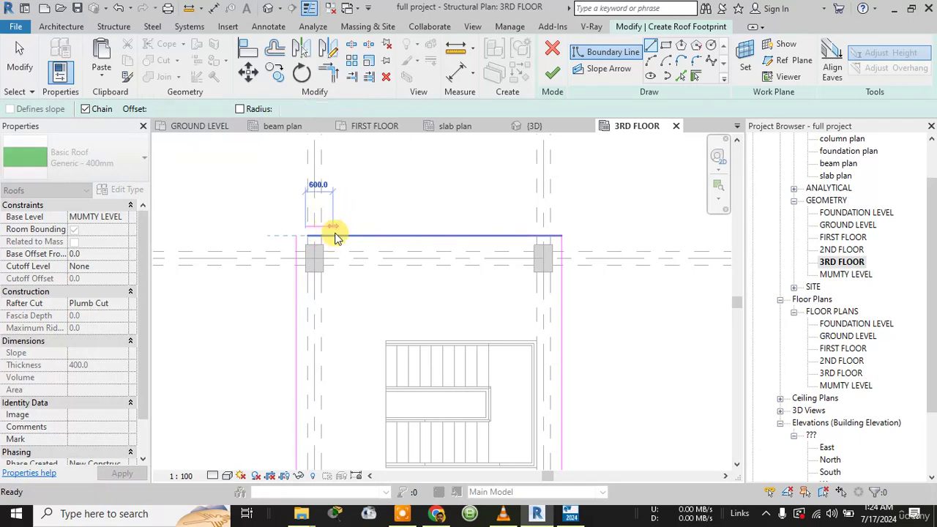
- Join the two boundary lines into a closed corner at column C4 and finish the roof footprint
click(355, 81)
scroll(320, 256, up, 3)
click(277, 213)
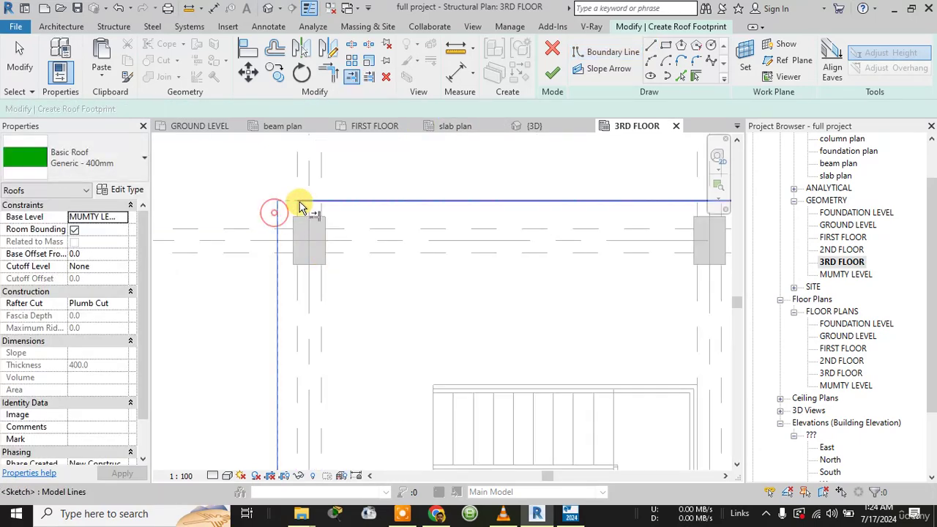
click(302, 205)
scroll(575, 244, down, 2)
scroll(484, 252, up, 2)
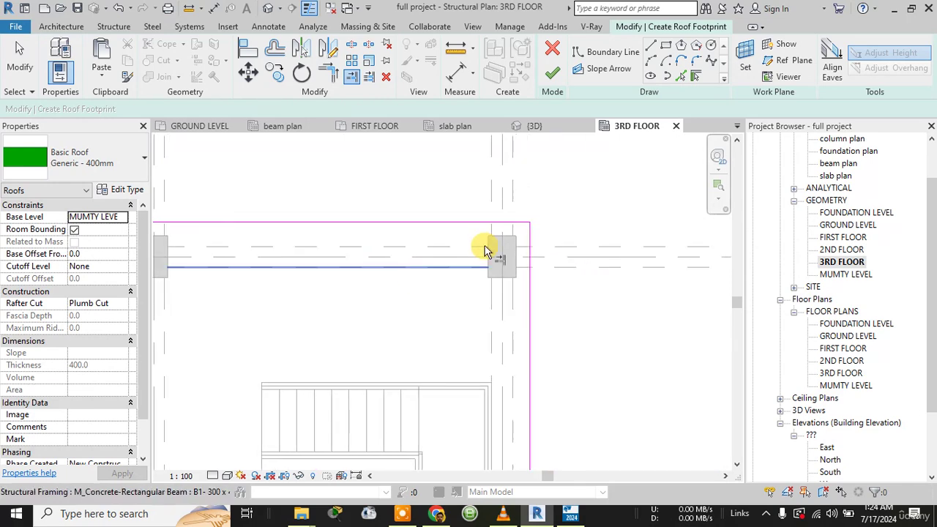
middle_drag(579, 368, 582, 109)
middle_drag(542, 372, 643, 338)
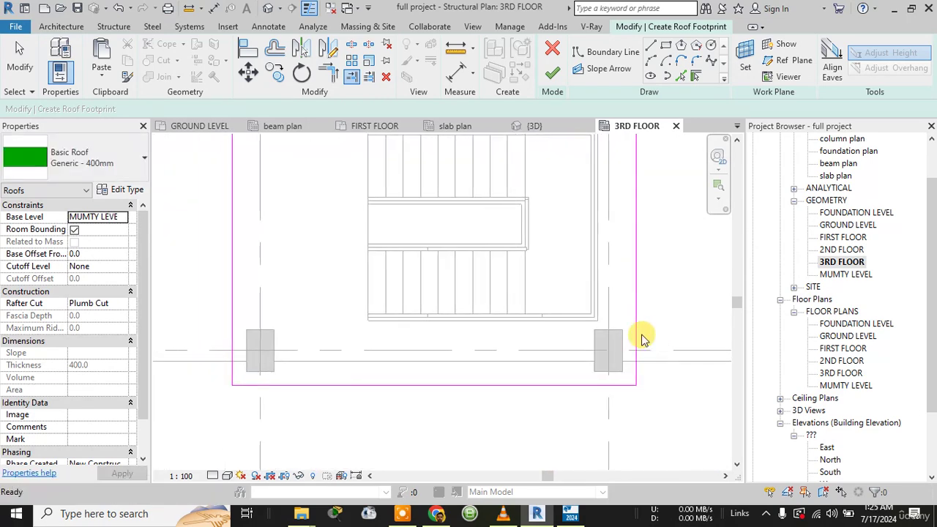
scroll(540, 203, down, 2)
middle_drag(539, 203, 476, 275)
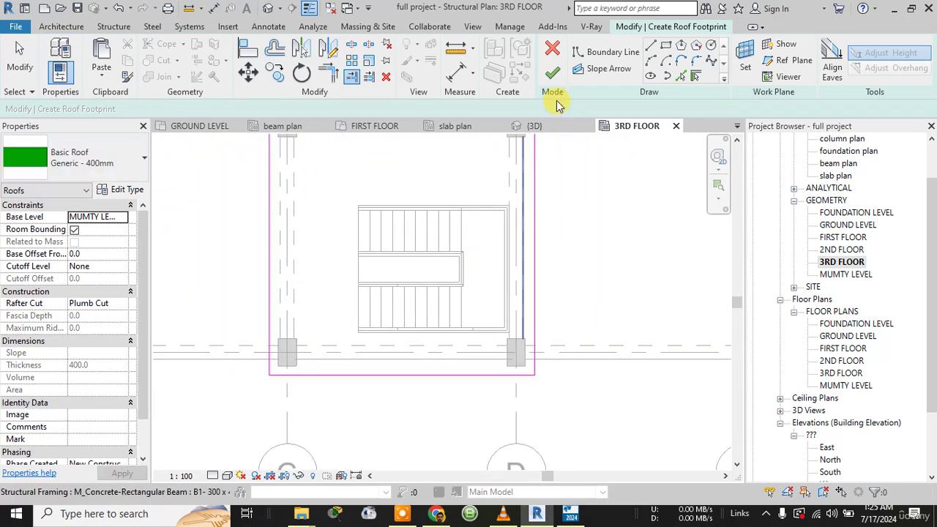
click(557, 76)
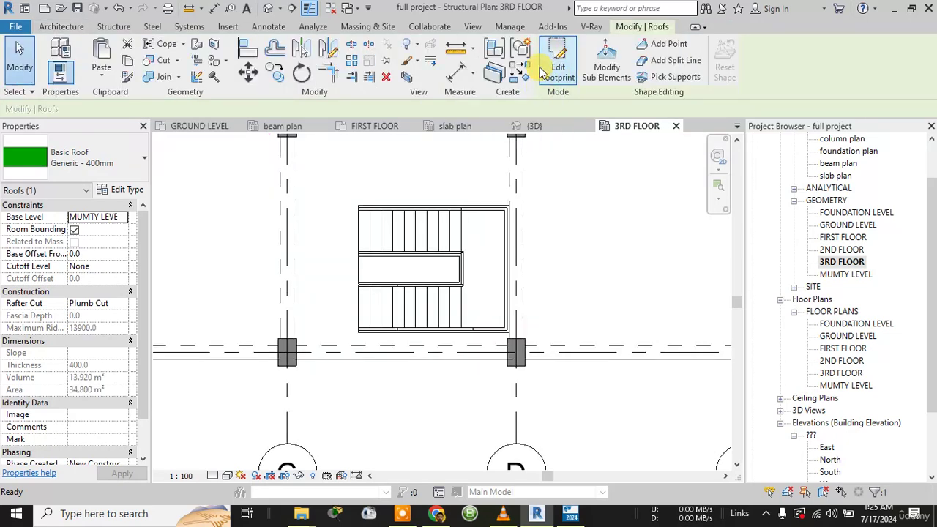
- Turn on the visibility of the Roofs category in the 3D view and inspect the new roof over the stair head
click(536, 126)
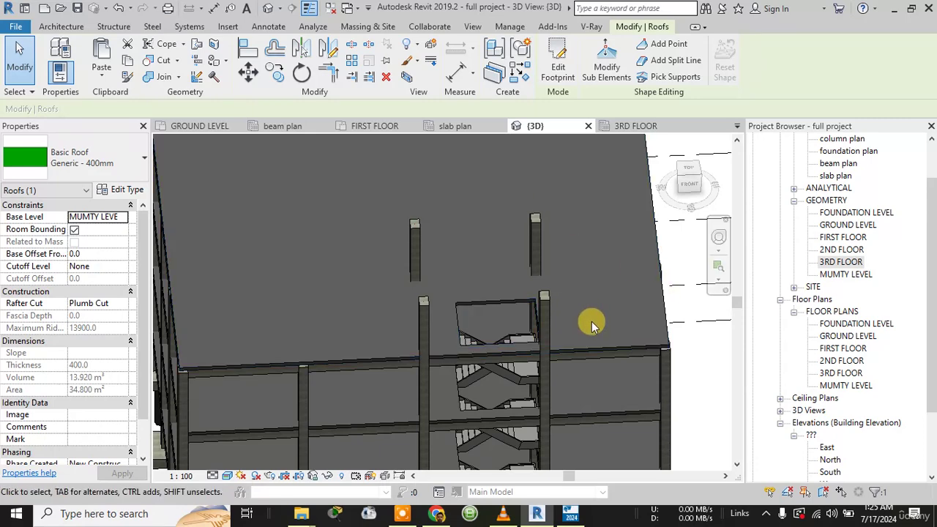
shift+middle_drag(593, 323, 532, 291)
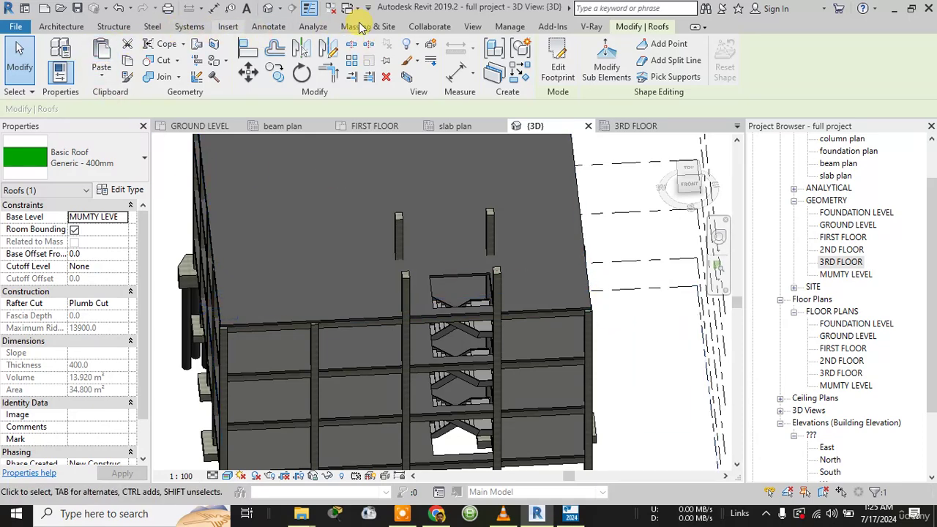
click(468, 27)
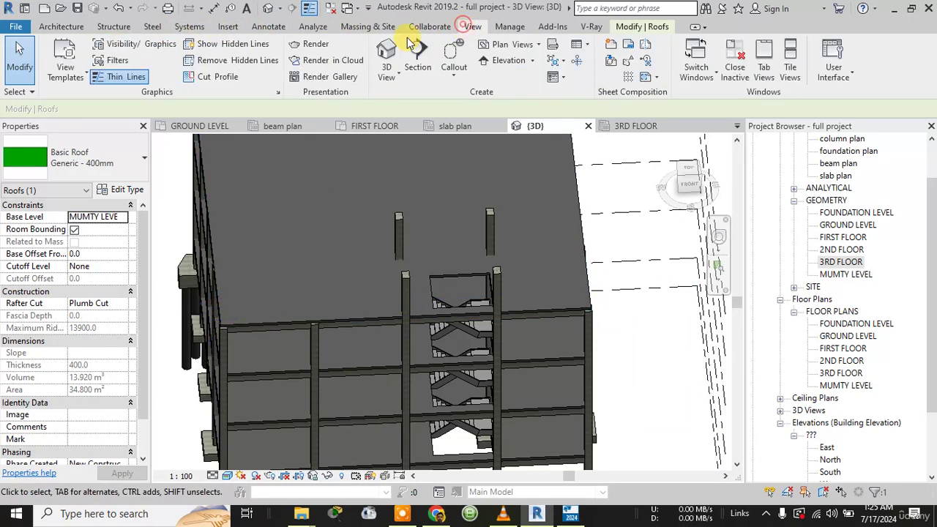
click(145, 45)
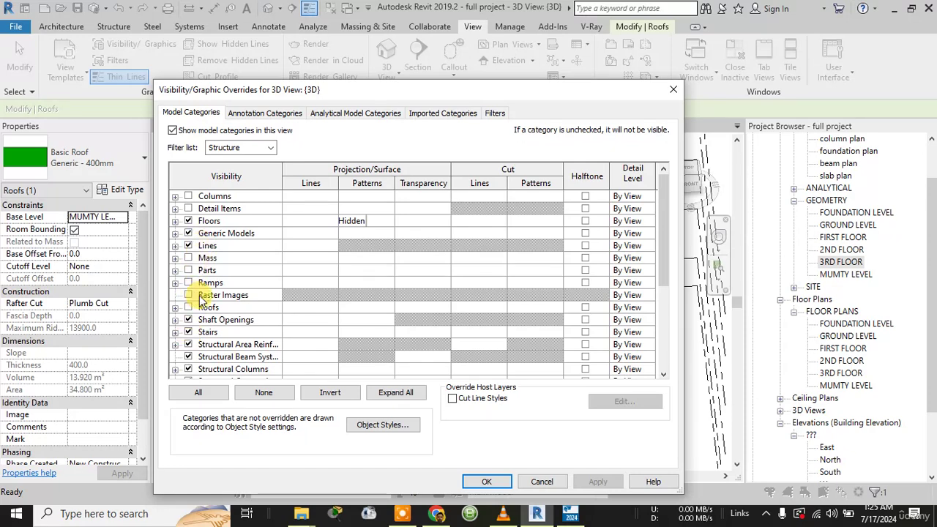
scroll(216, 315, down, 3)
scroll(227, 334, down, 2)
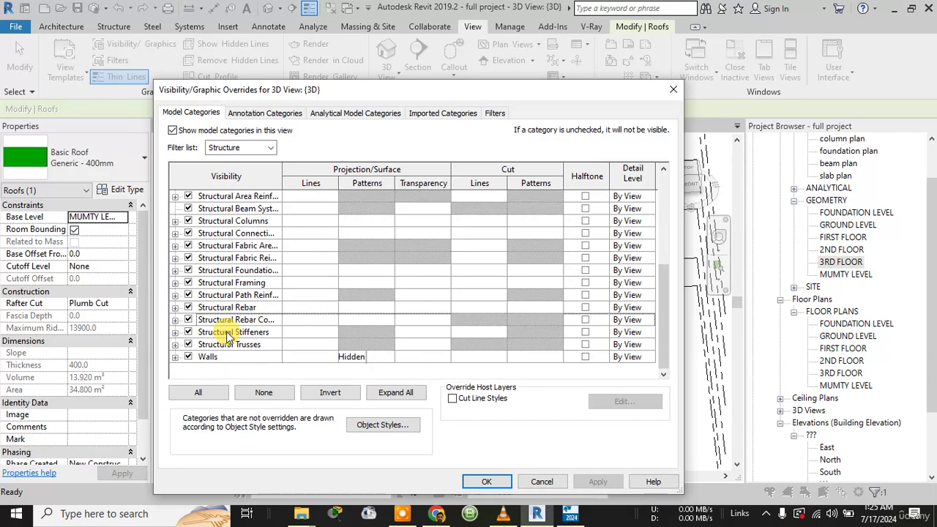
scroll(213, 326, up, 4)
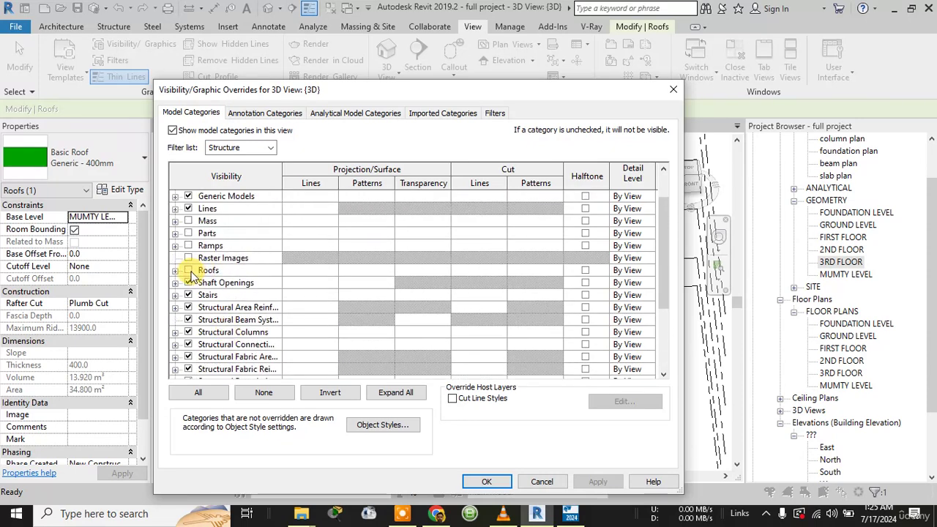
click(189, 271)
click(604, 481)
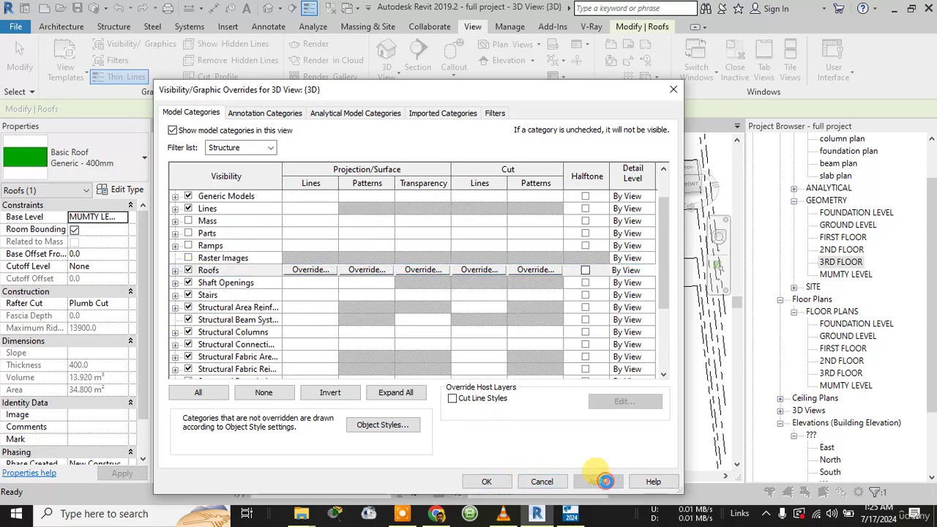
click(491, 481)
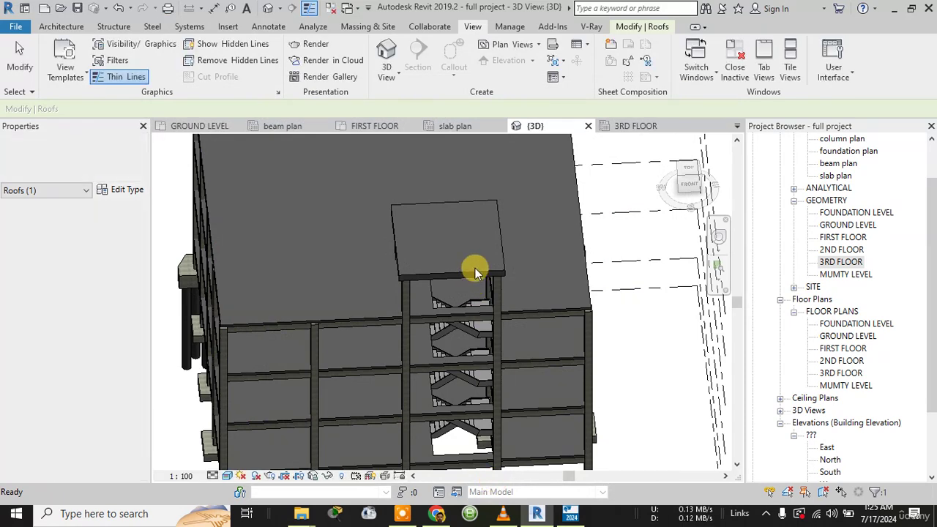
shift+middle_drag(407, 245, 458, 165)
shift+middle_drag(599, 293, 646, 283)
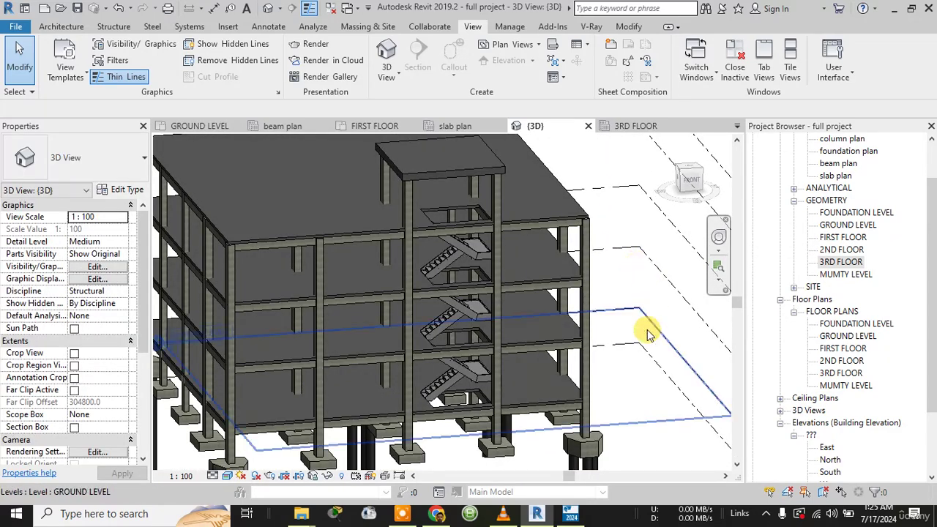